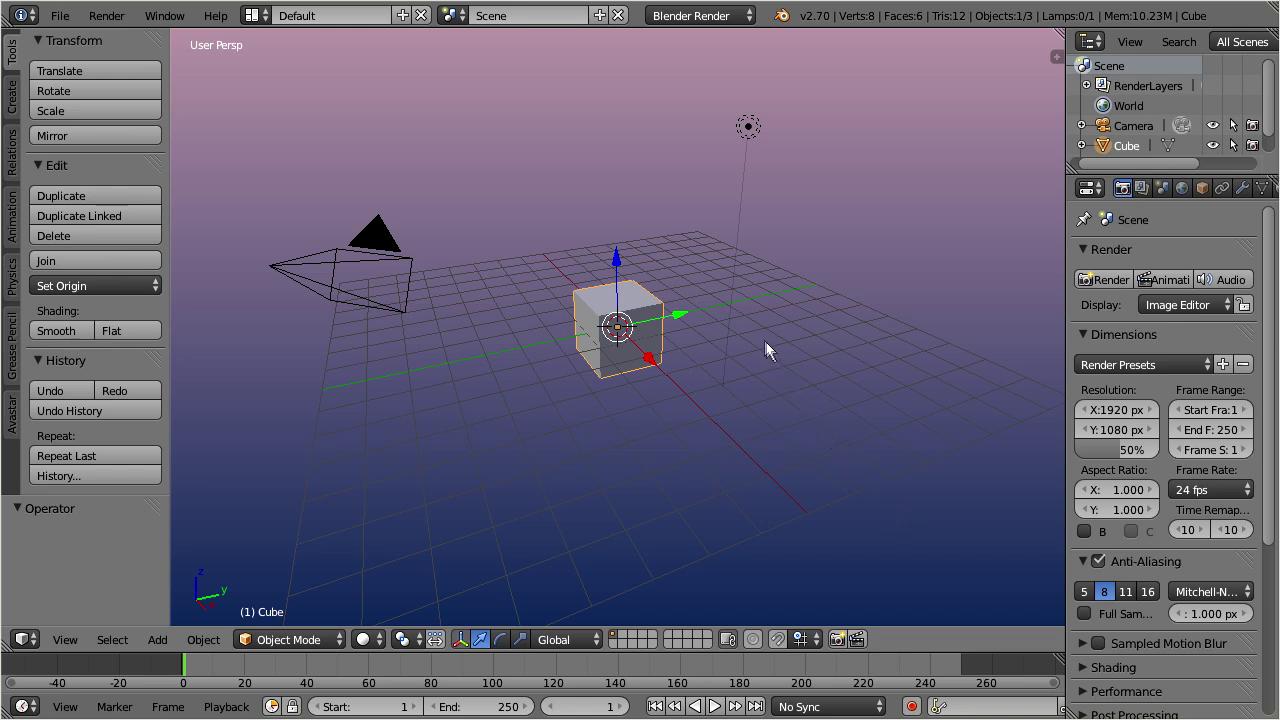
Delete the default cube with X and add an Avastar character from the Add menu
key(x)
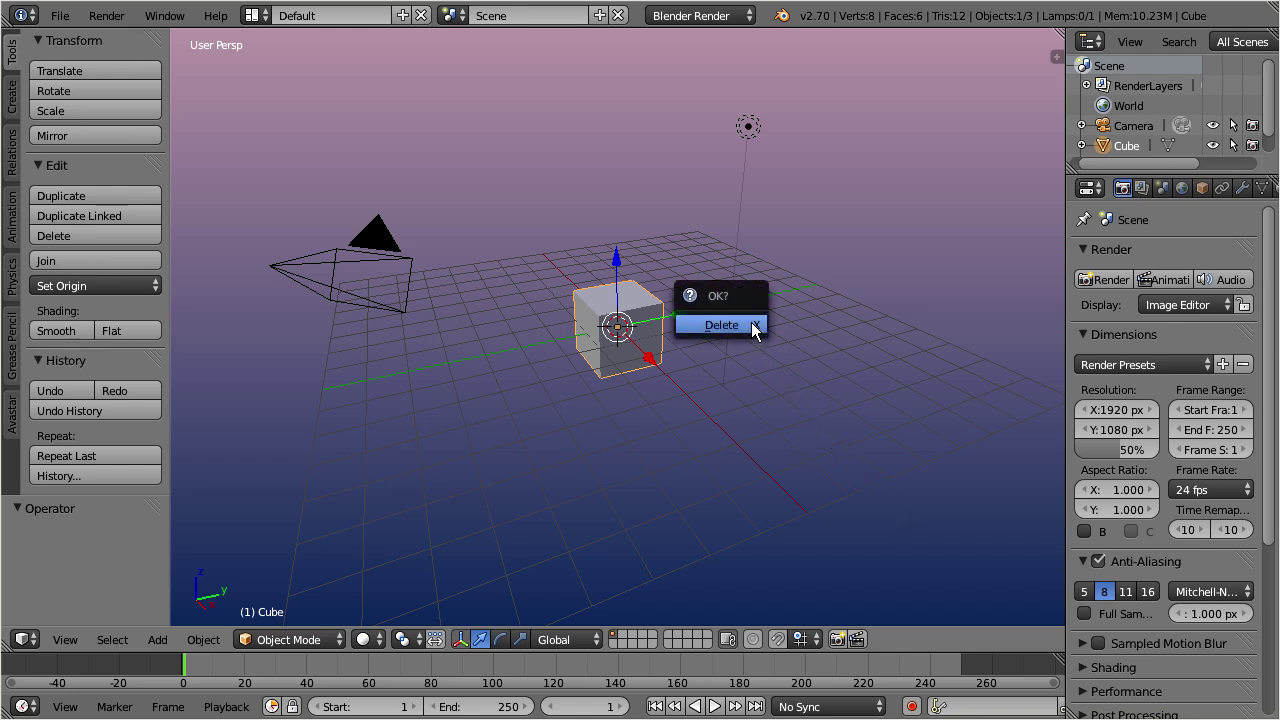
click(687, 334)
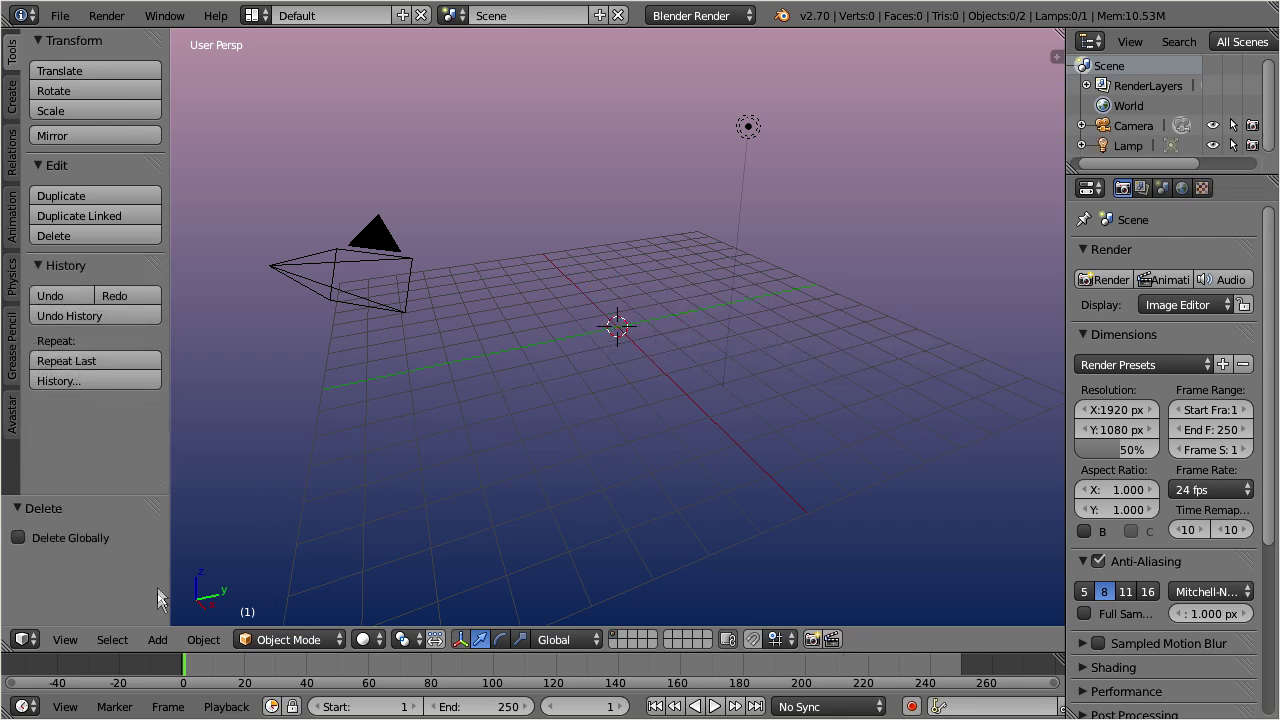
click(170, 646)
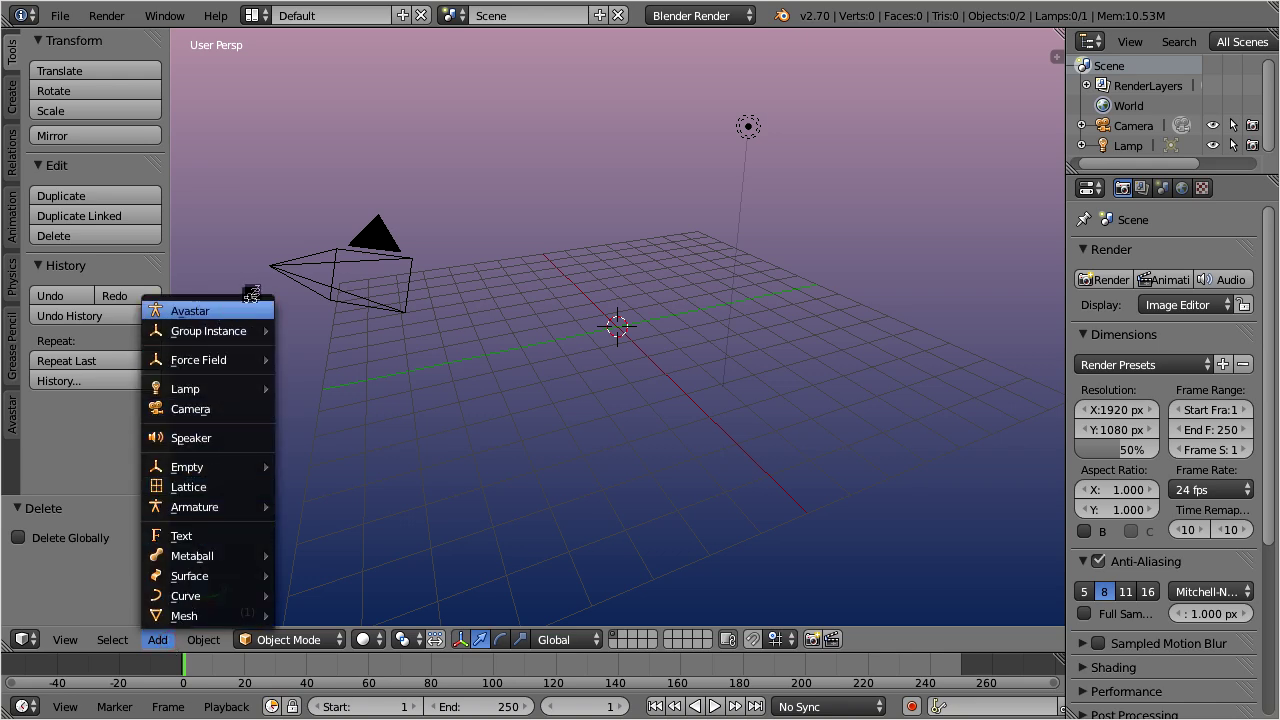
click(200, 311)
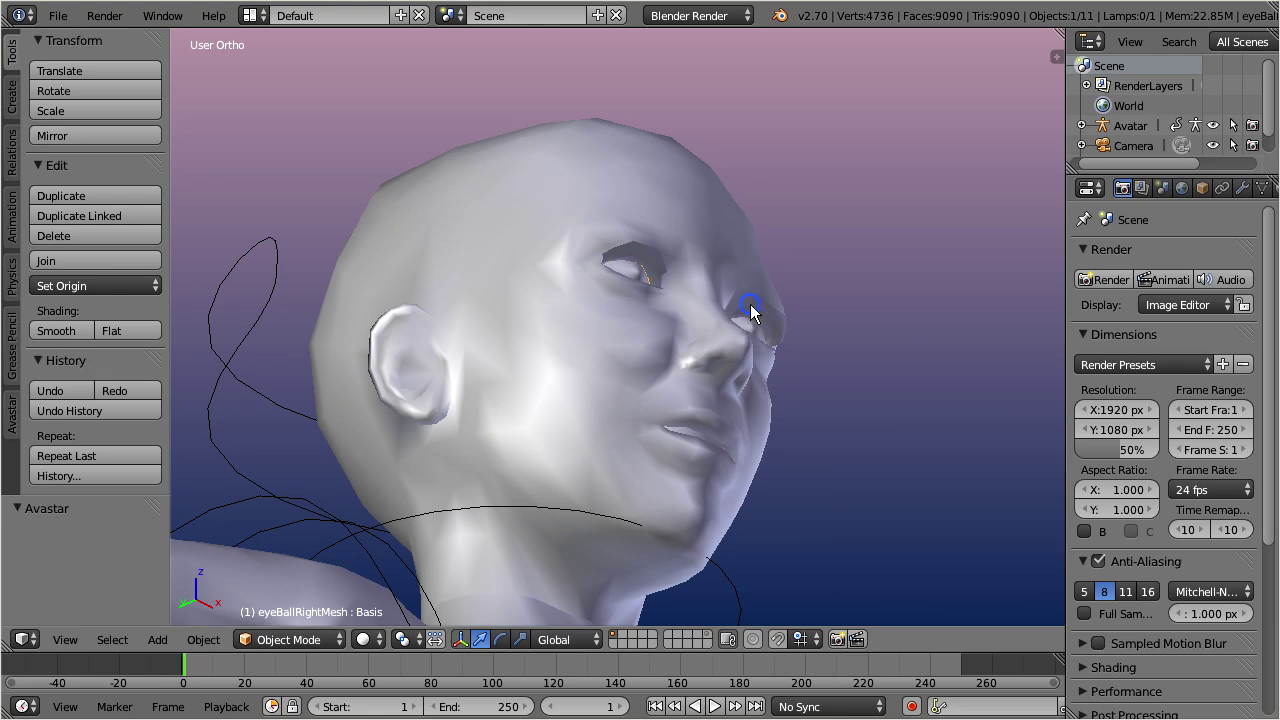
Select the Avastar armature rig and switch it into Pose Mode
right_click(750, 306)
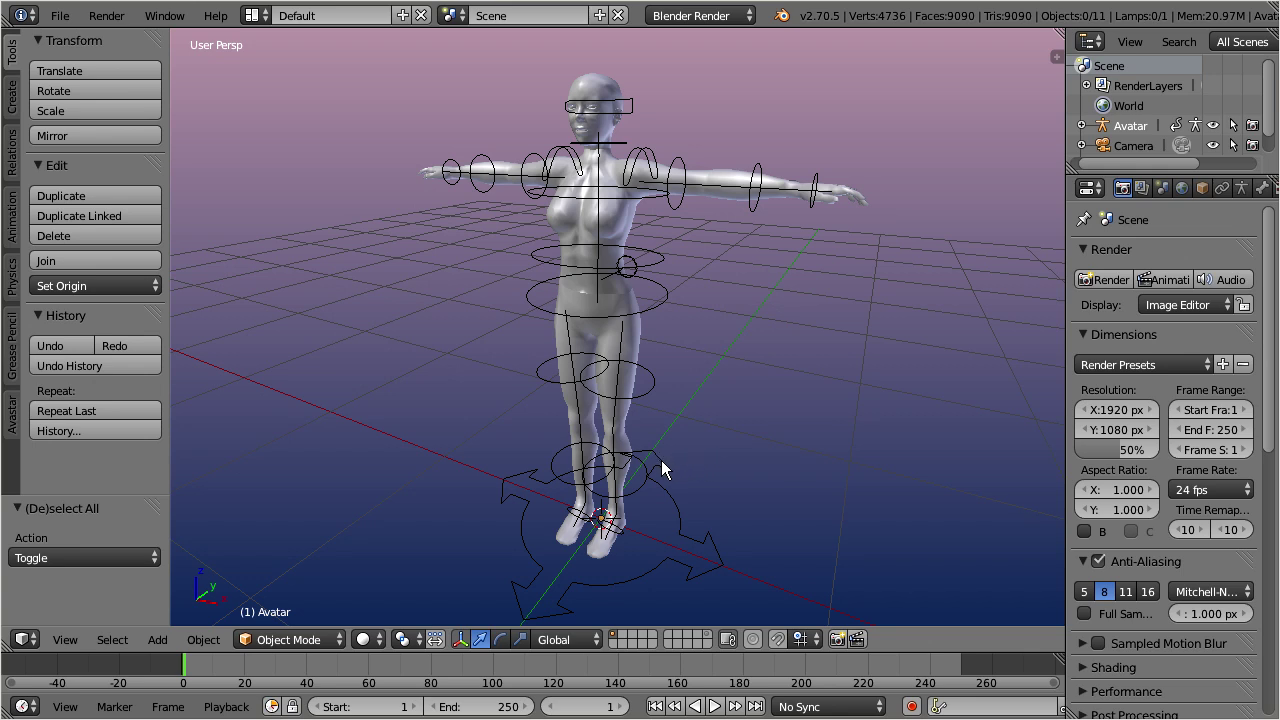
right_click(661, 460)
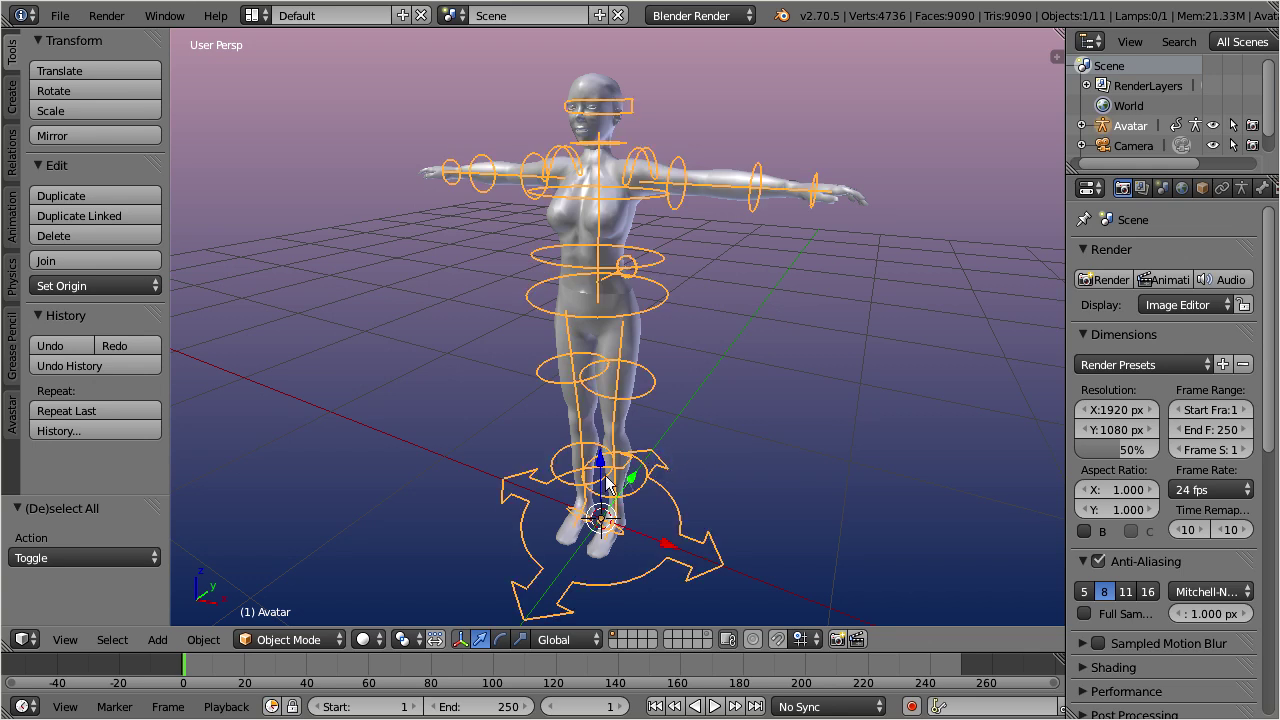
click(337, 640)
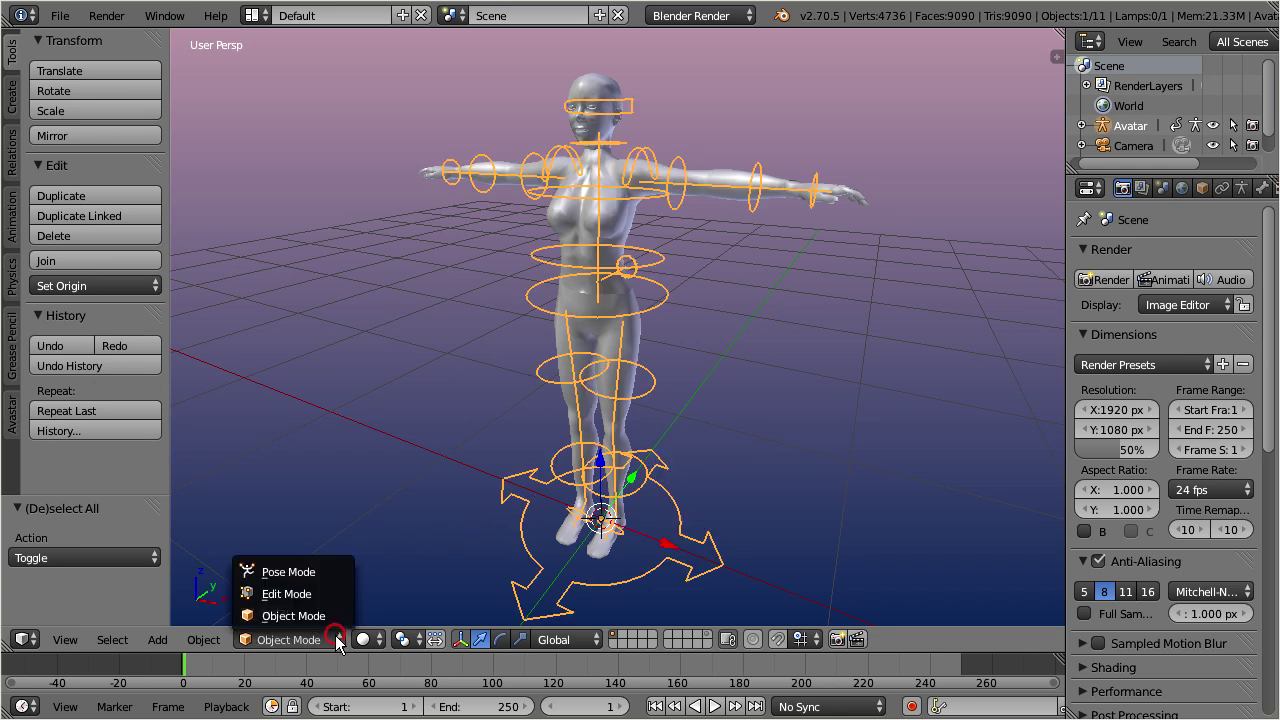
click(340, 573)
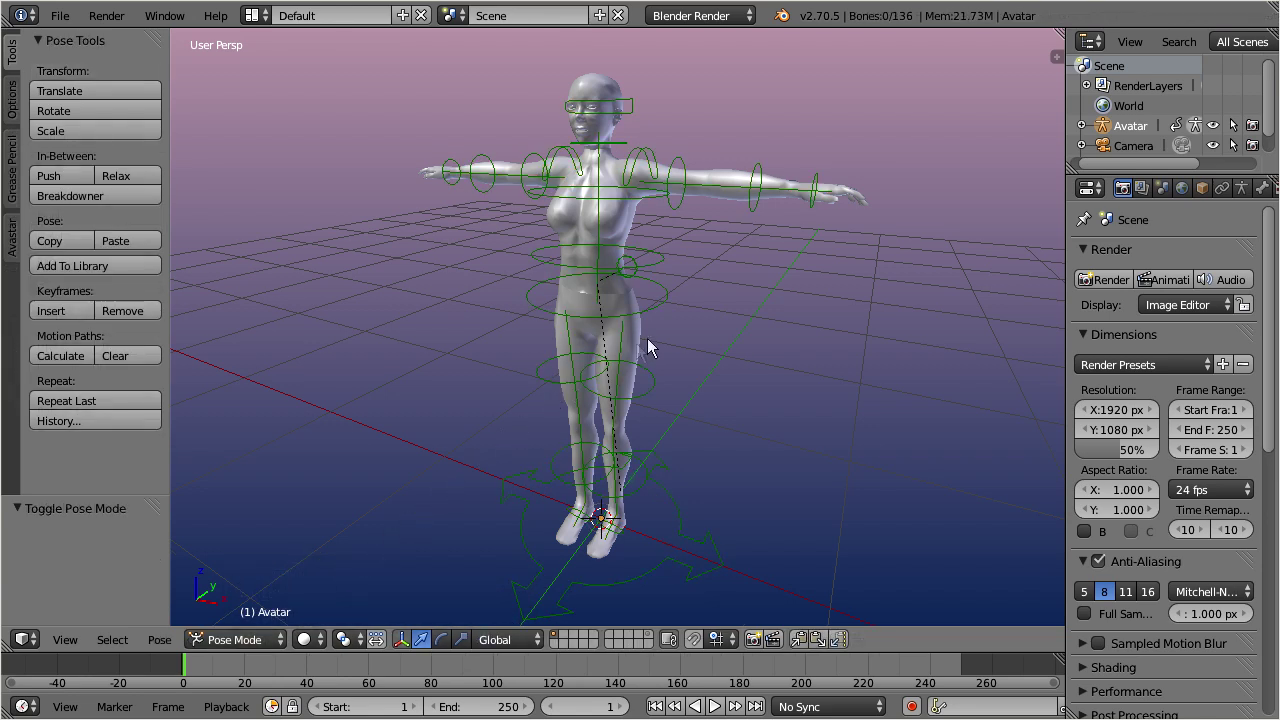
Open the armature's Rig Display settings and show the hair and skirt meshes
click(1241, 188)
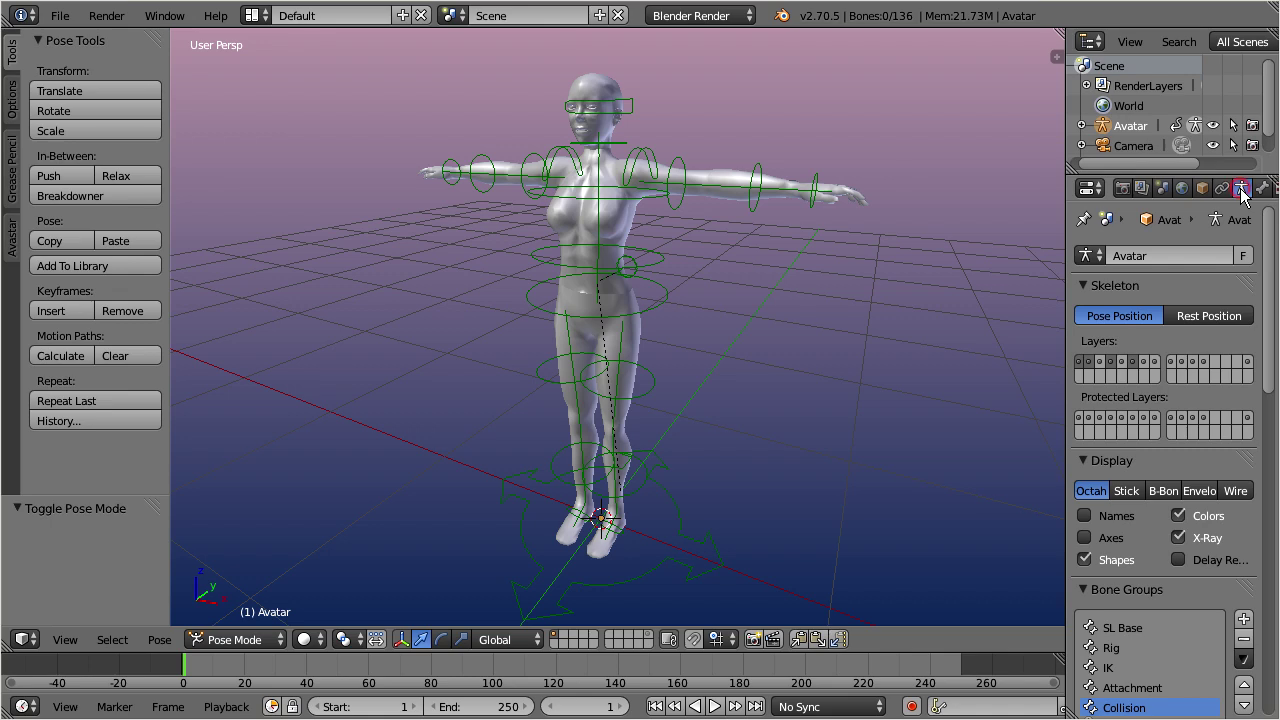
drag(1266, 228, 1265, 568)
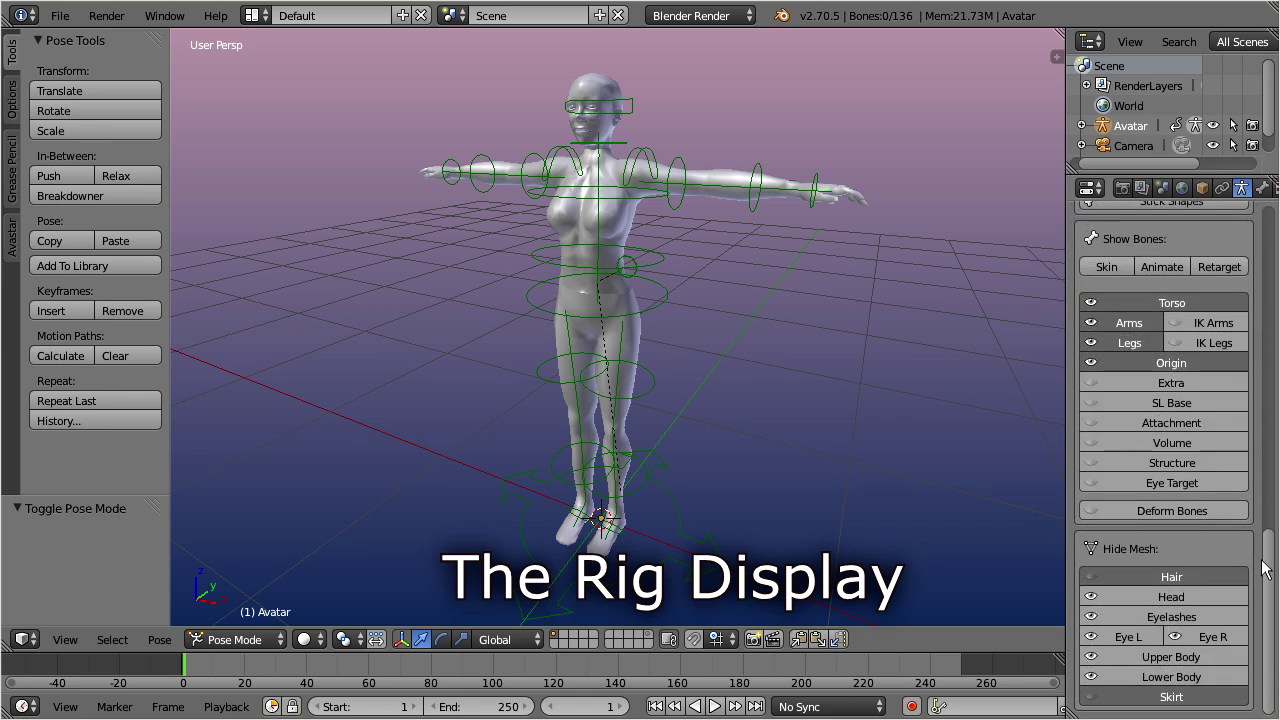
click(1122, 574)
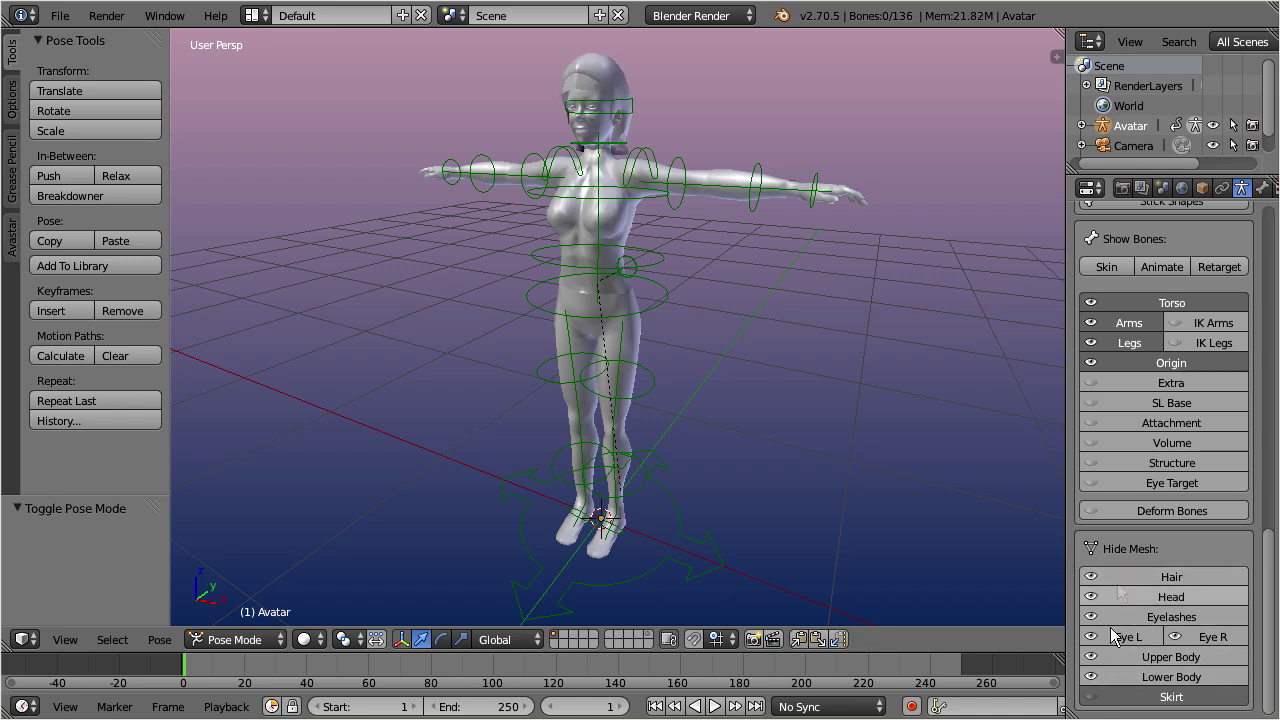
click(1119, 697)
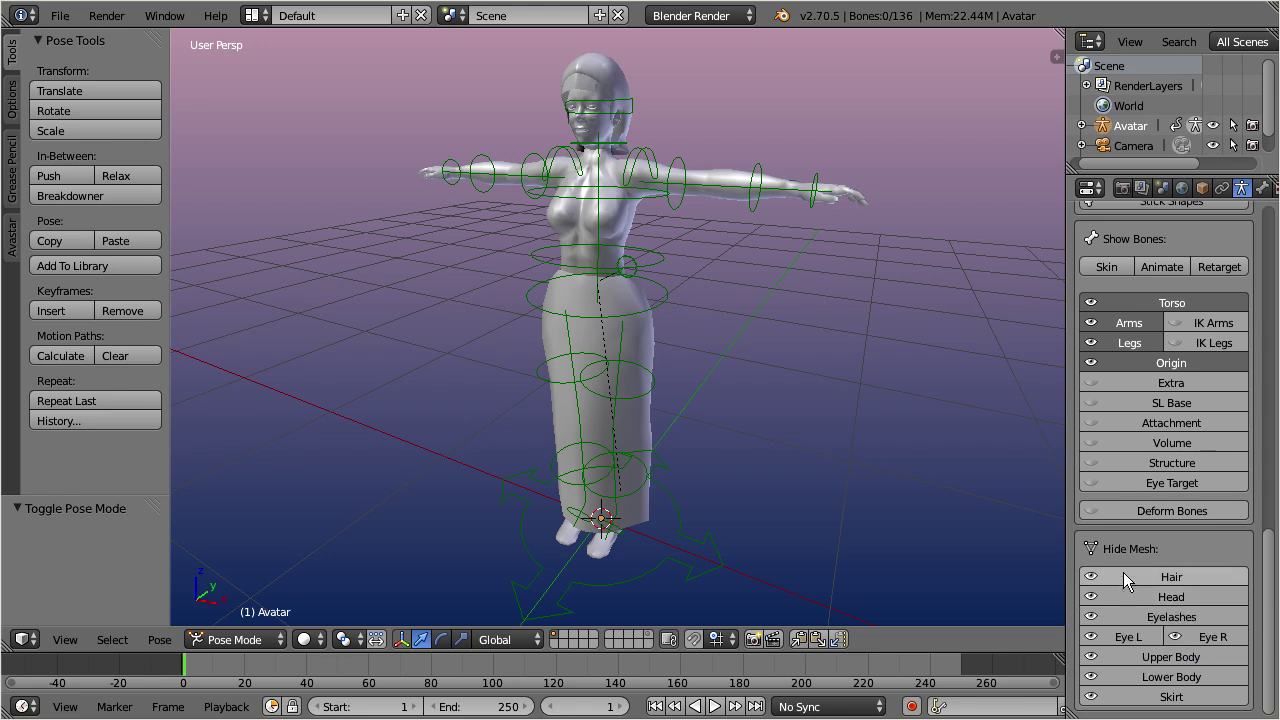
Hide hair, skirt, lower body, upper body and head meshes, then show head and upper body again
click(1123, 574)
click(1125, 697)
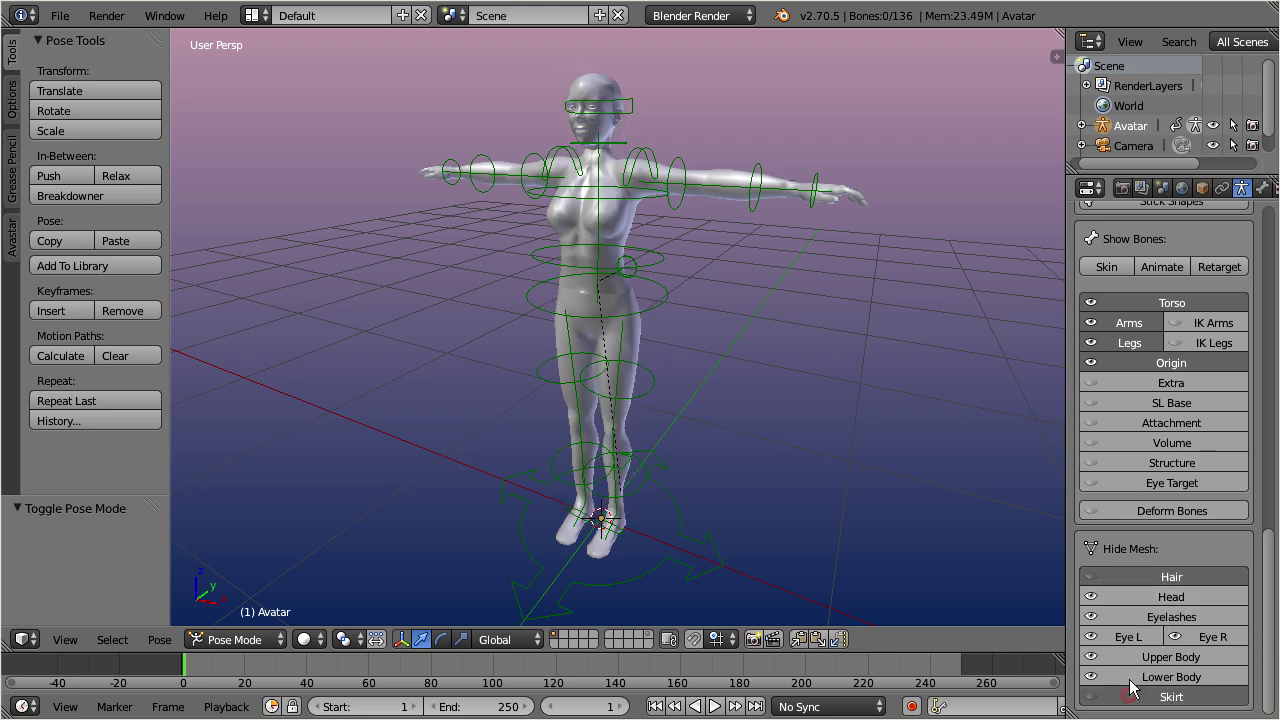
click(1130, 678)
click(1126, 652)
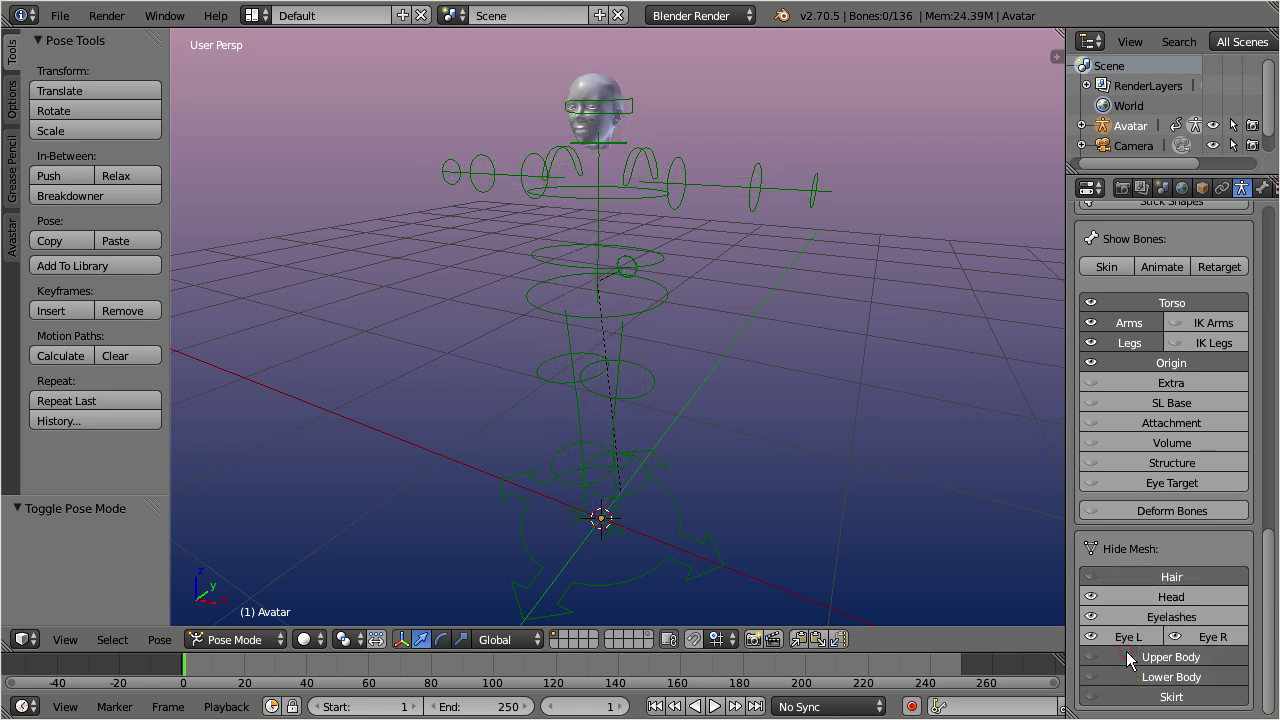
click(1127, 597)
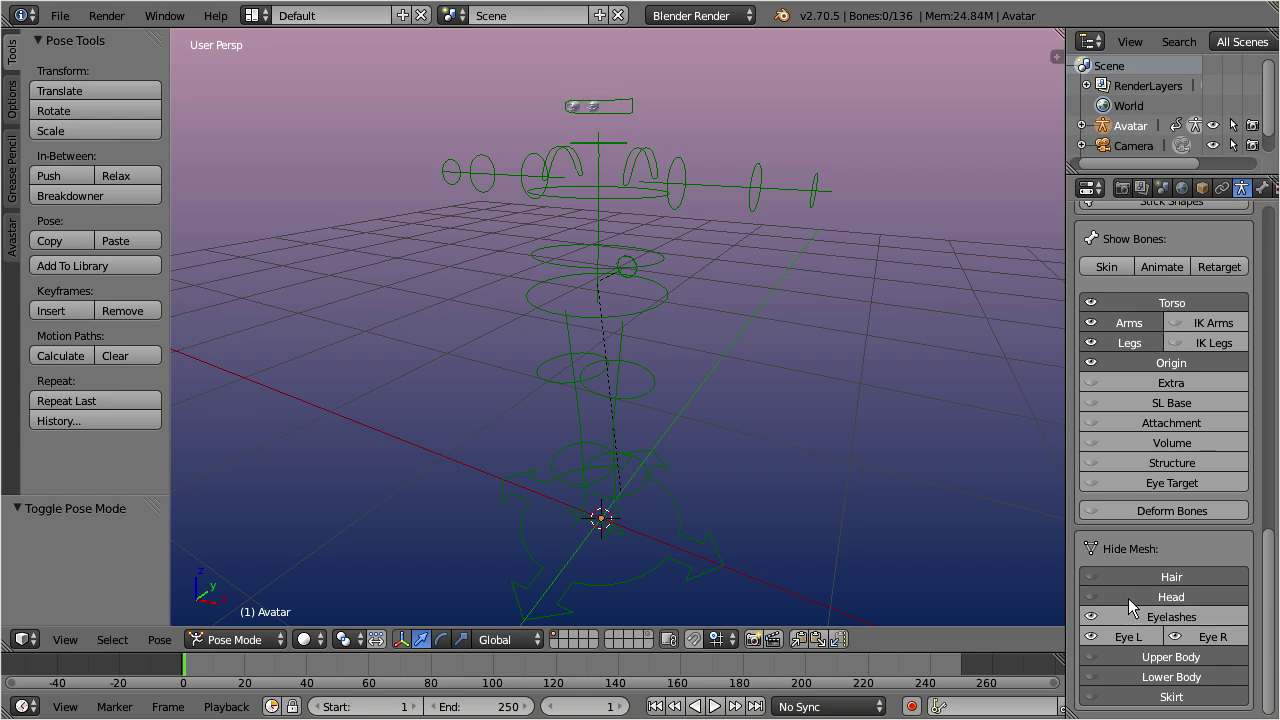
click(1128, 597)
click(1129, 656)
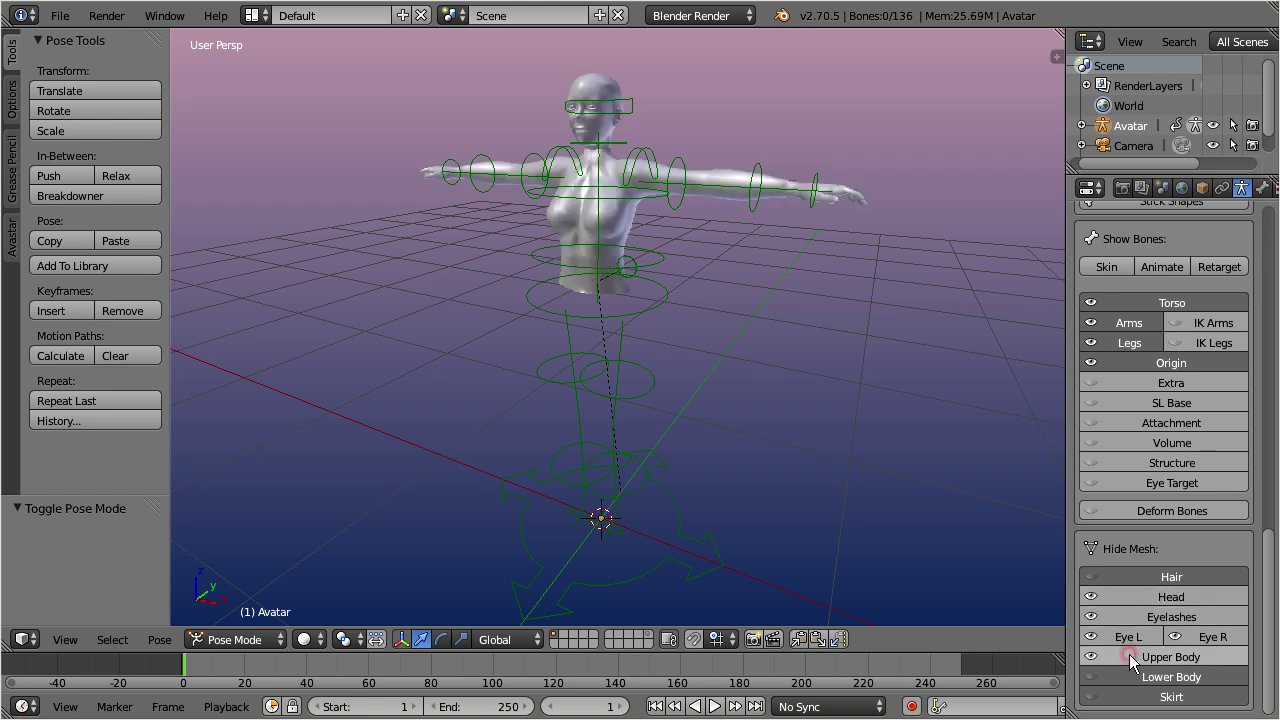
Show the legs mesh again, then cycle bone groups: hide Torso, Arms, Legs and Volume, show Eye Target
click(1136, 680)
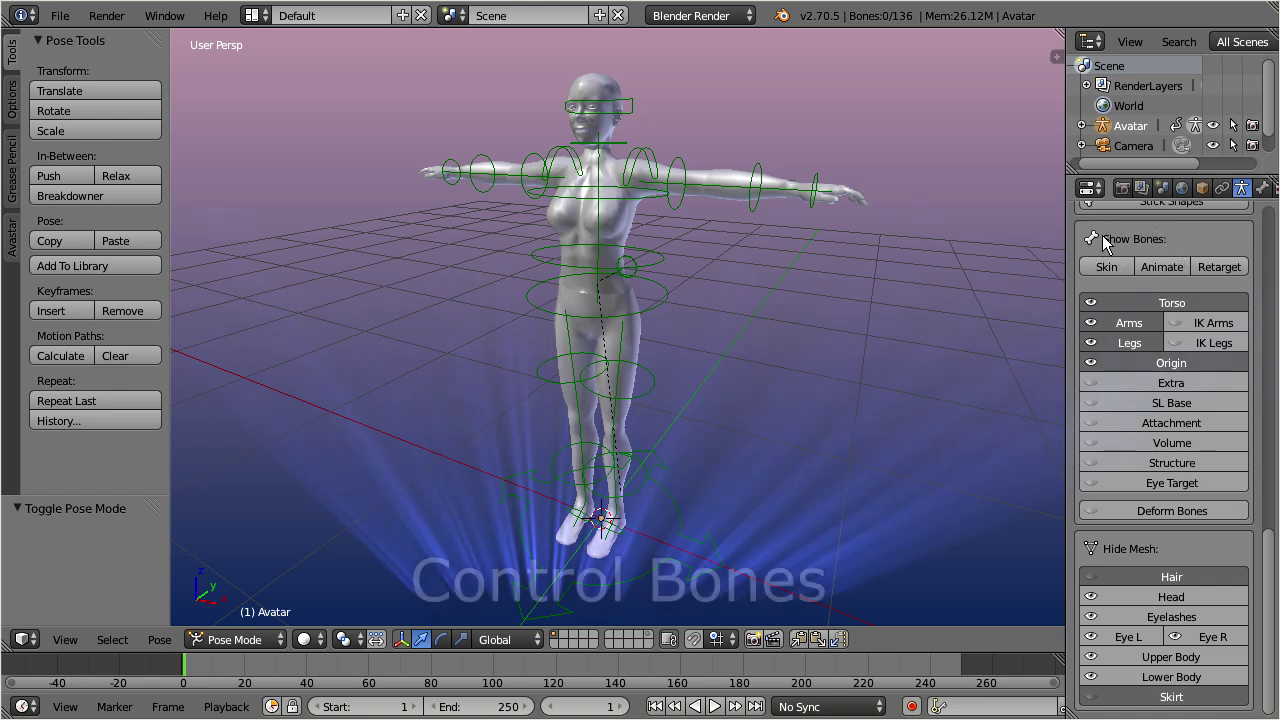
click(1115, 401)
mouse_move(1123, 306)
mouse_down()
mouse_move(1095, 302)
mouse_move(1124, 349)
mouse_move(1105, 364)
mouse_up()
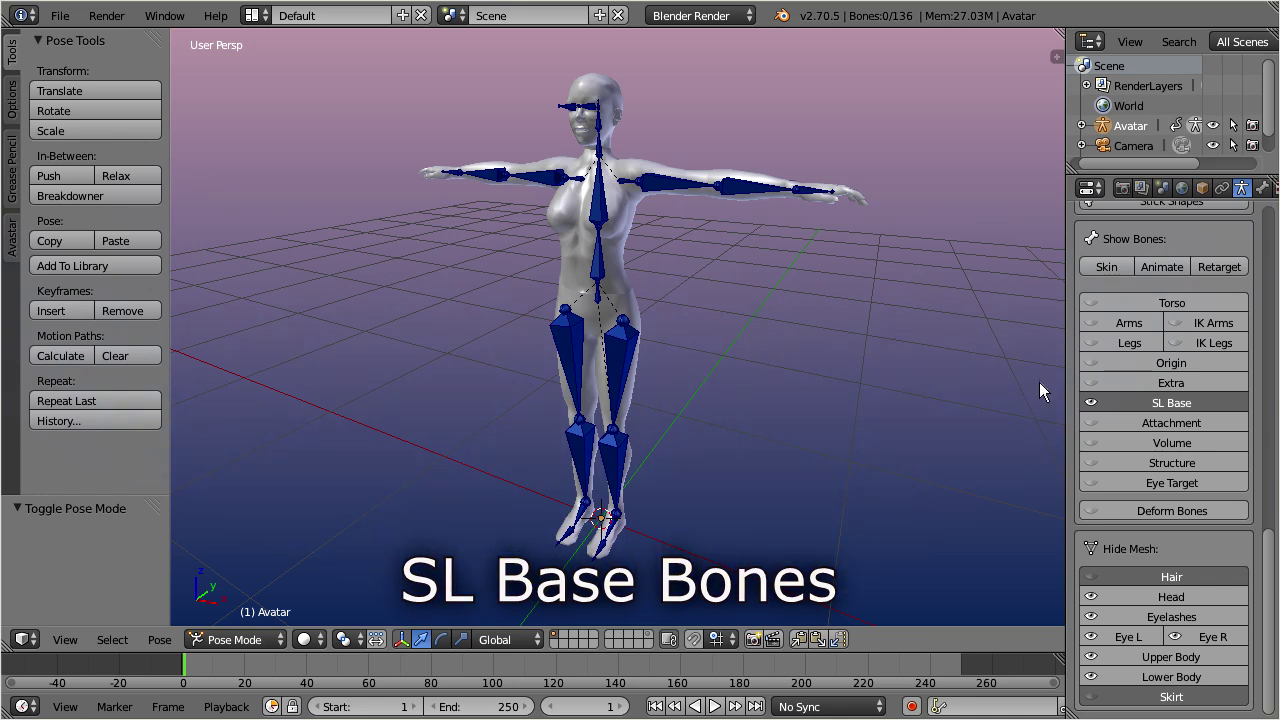
click(1112, 404)
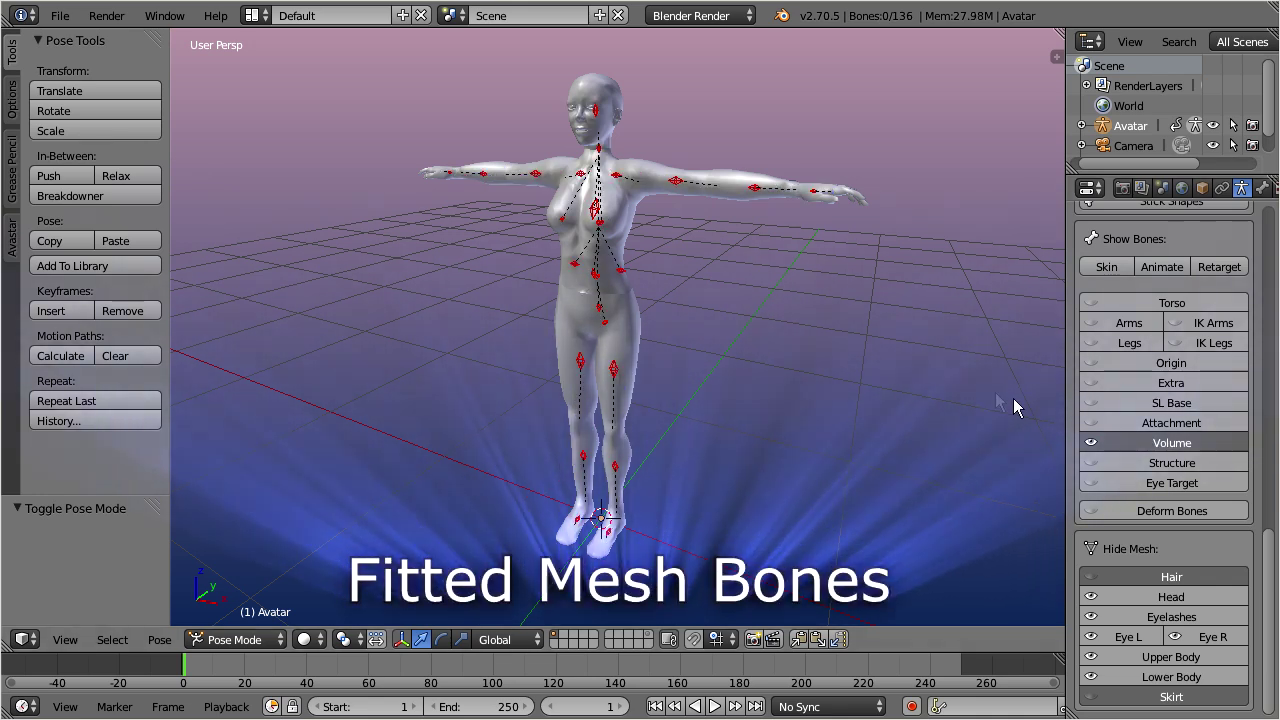
click(1099, 422)
click(1106, 440)
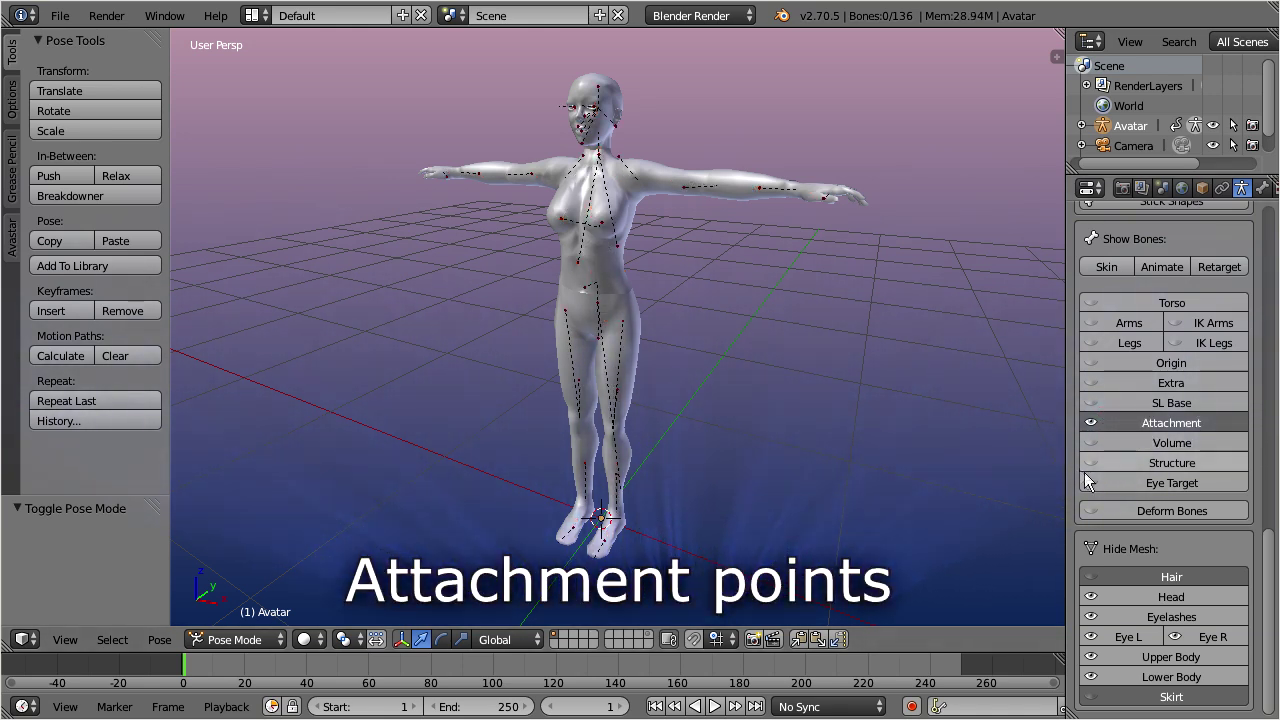
click(1091, 482)
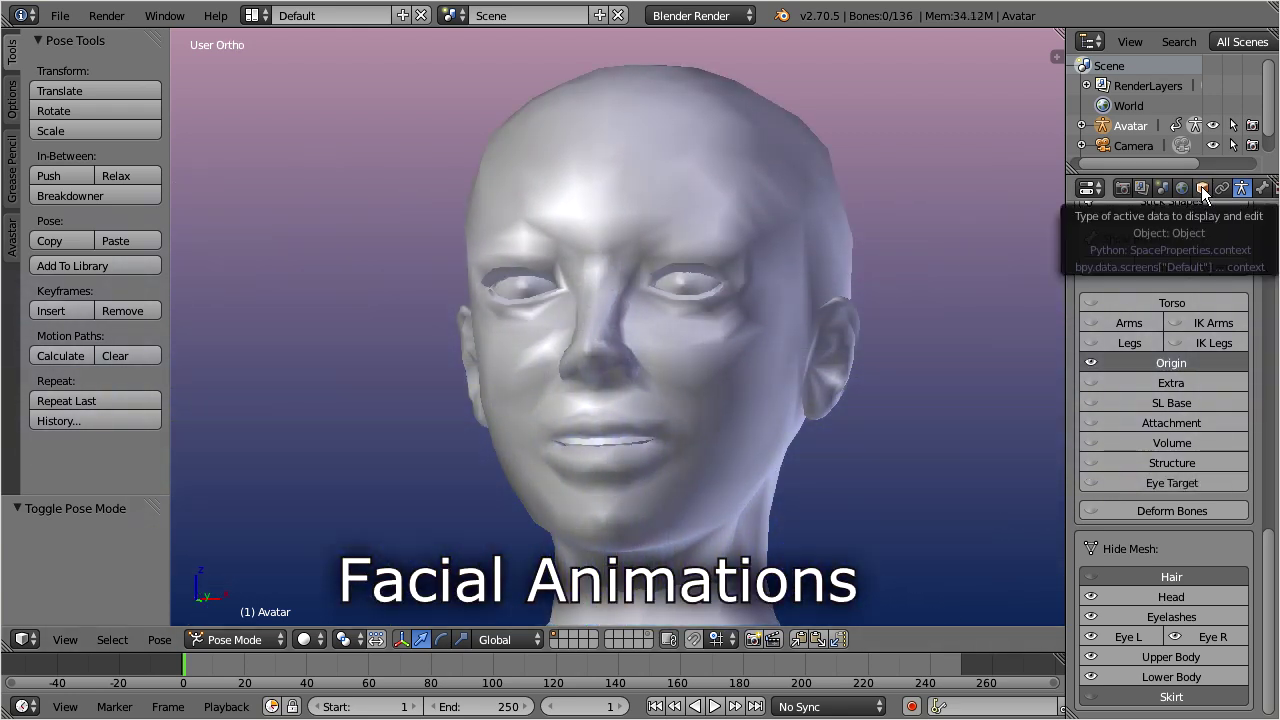
Open the avatar's object settings and apply the Closed Mouth expression
click(1201, 187)
click(1266, 219)
drag(1266, 219, 1266, 533)
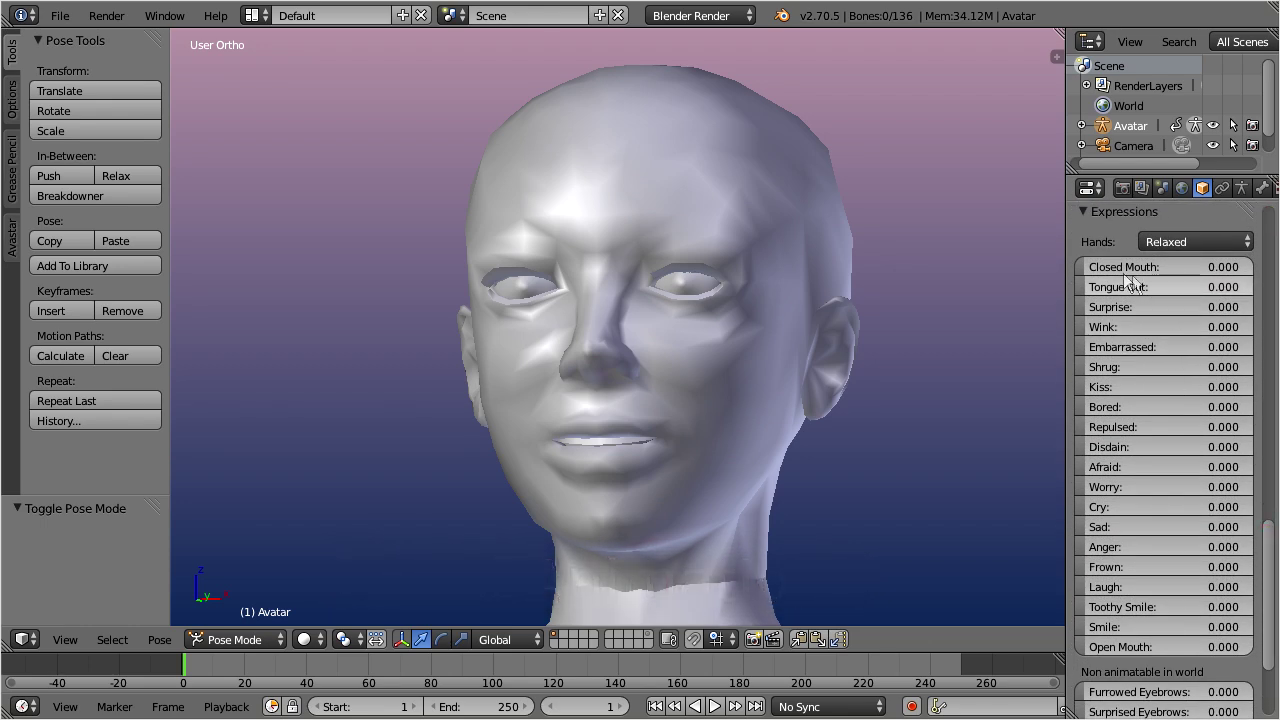
drag(1080, 266, 1095, 266)
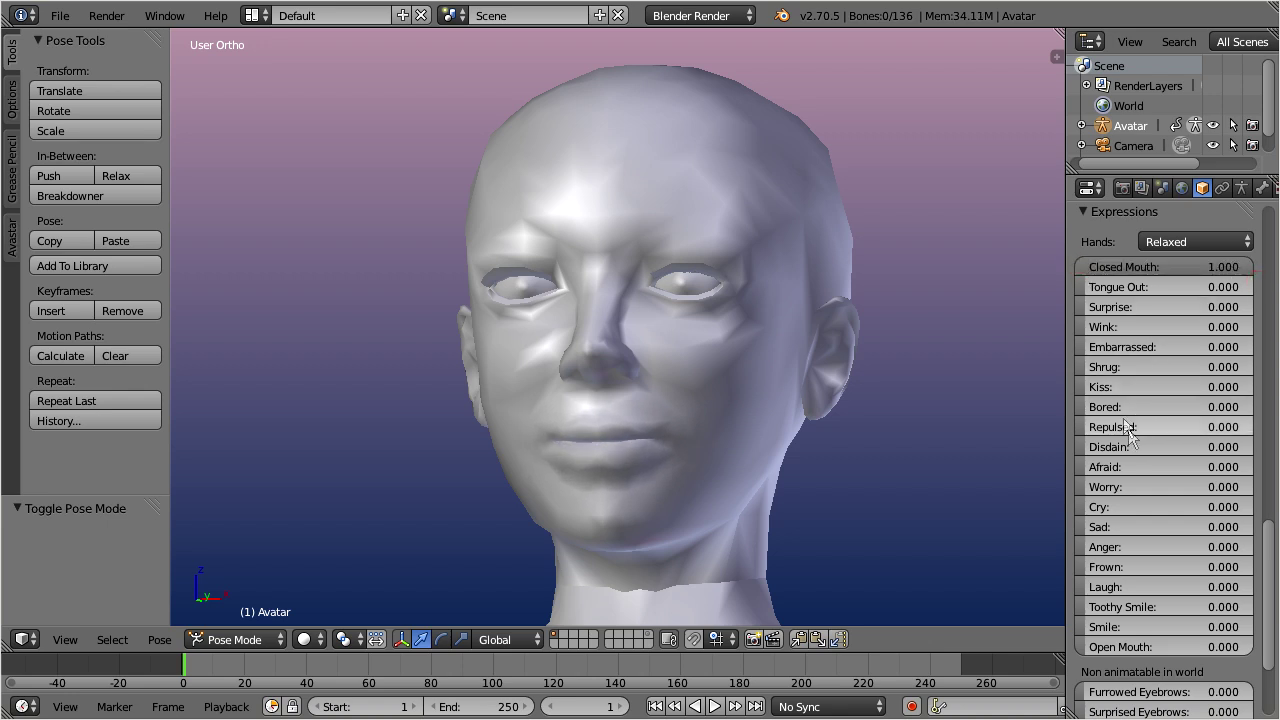
Try Shrug 0.218, Wink 0.329 and Smile 0.141, reset Wink and Shrug, then scroll to Avatar Shape
click(1084, 367)
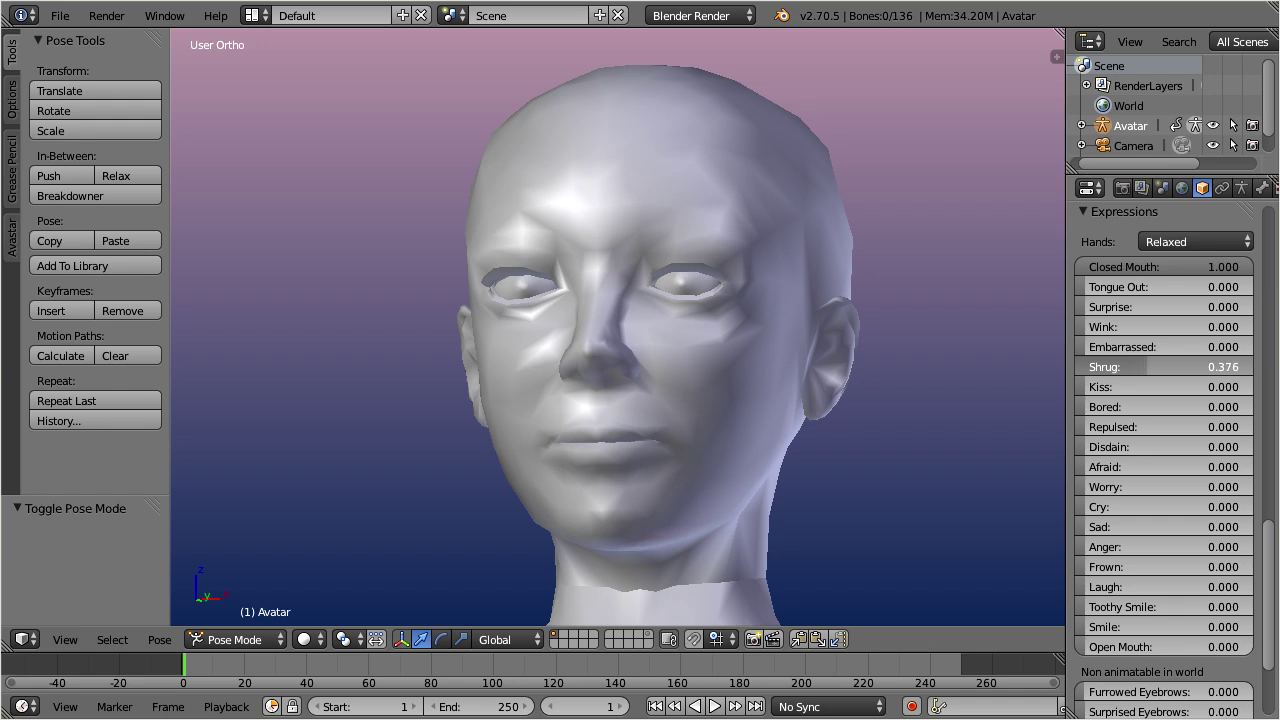
drag(1140, 367, 1120, 367)
mouse_move(1090, 327)
mouse_down()
mouse_move(1192, 327)
mouse_move(1078, 335)
mouse_up()
mouse_move(1083, 546)
mouse_down()
mouse_move(1150, 546)
mouse_move(1080, 546)
mouse_up()
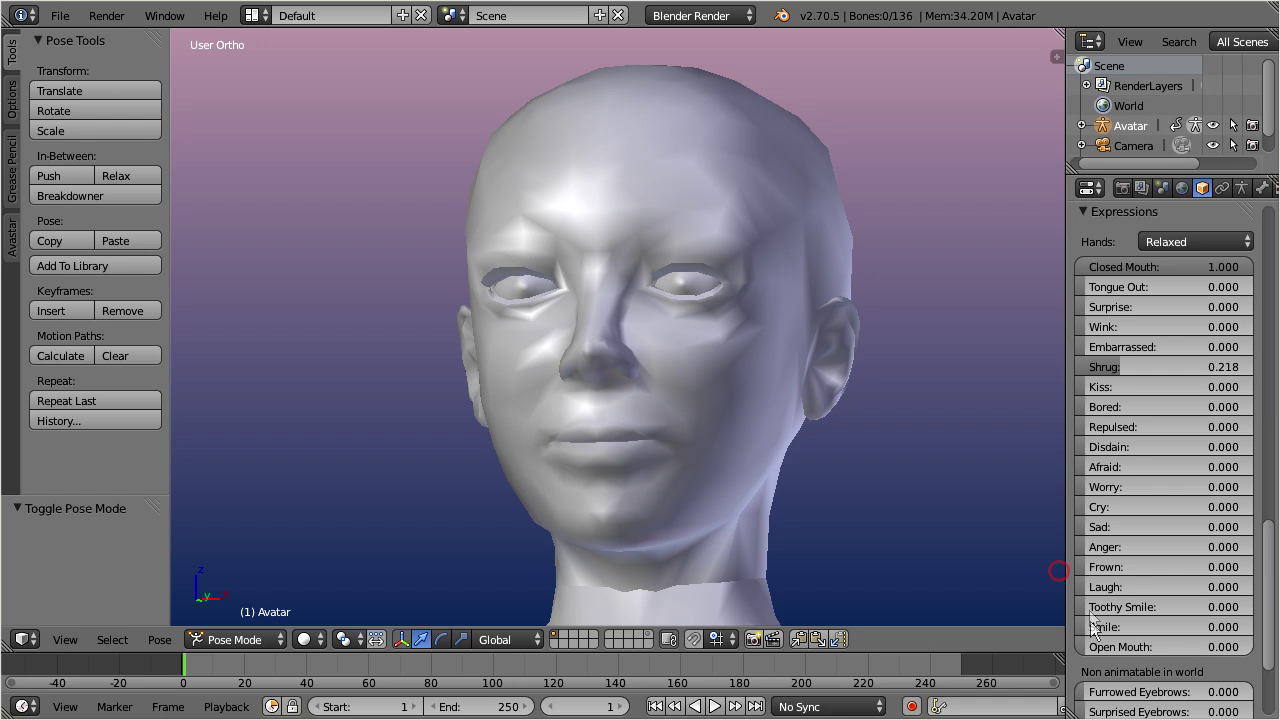
mouse_move(1083, 626)
mouse_down()
mouse_move(1196, 626)
mouse_move(1086, 626)
mouse_move(1090, 648)
mouse_up()
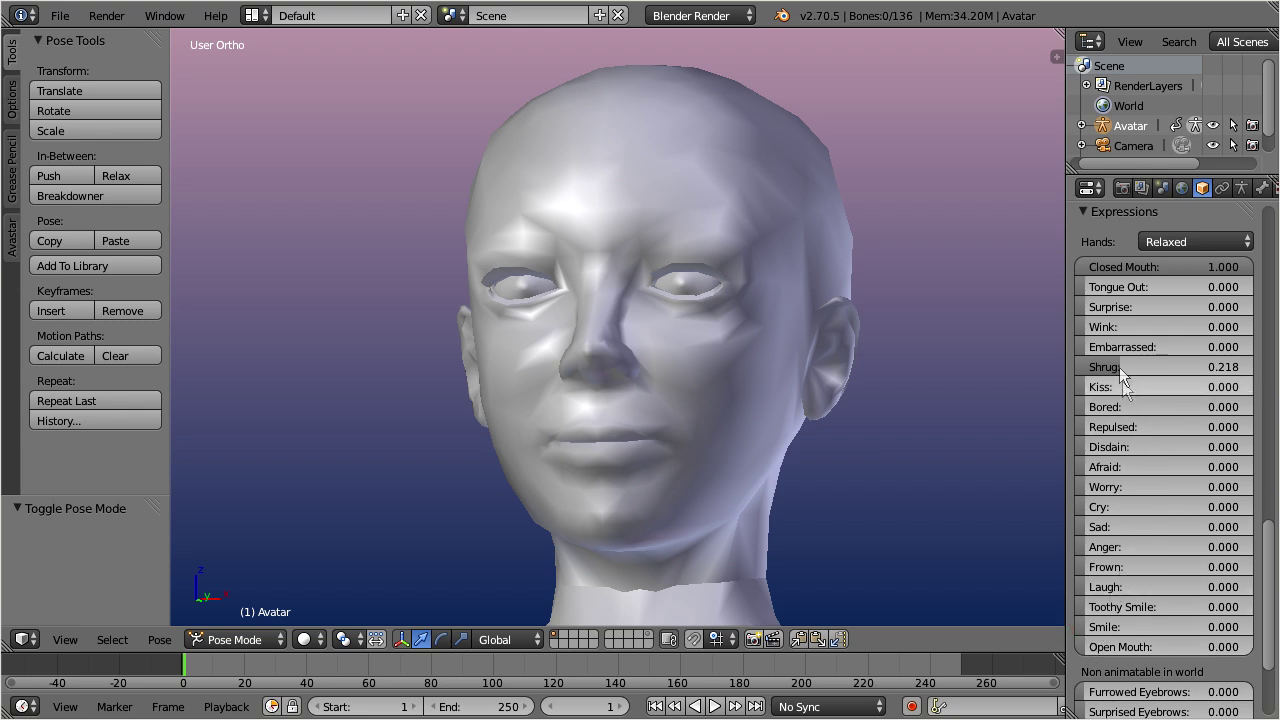
drag(1120, 366, 1084, 366)
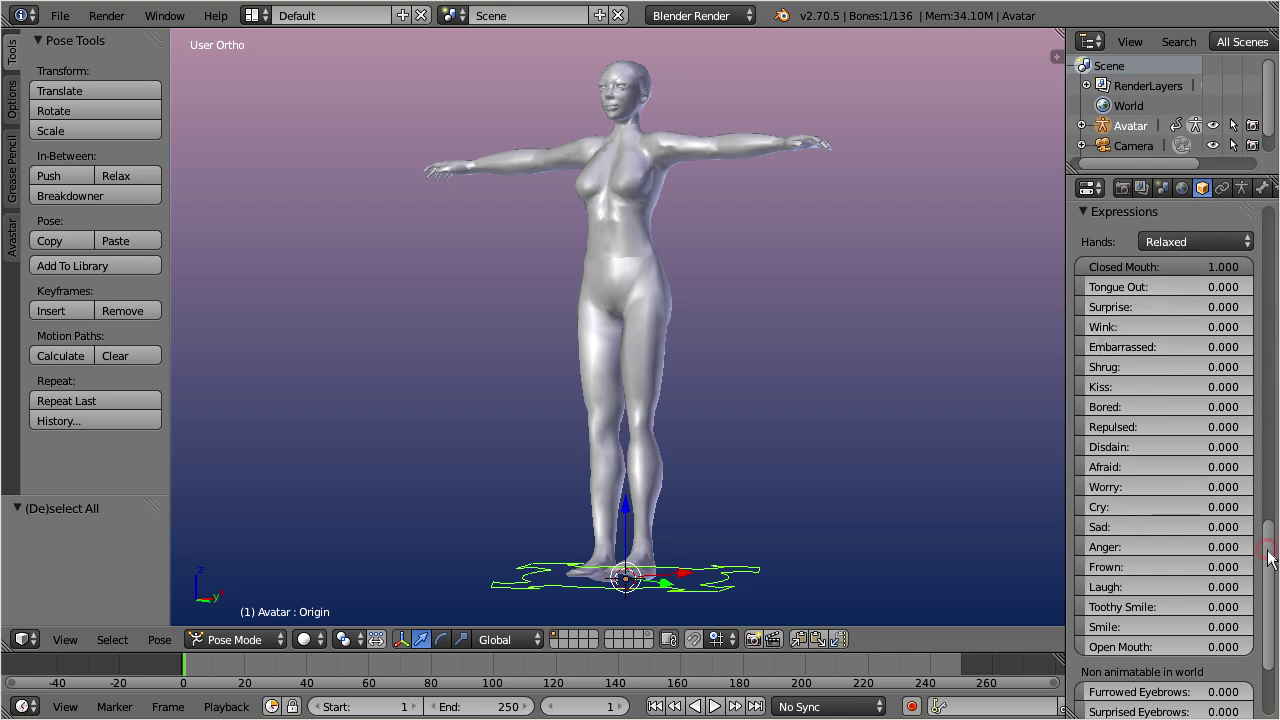
drag(1268, 550, 1272, 468)
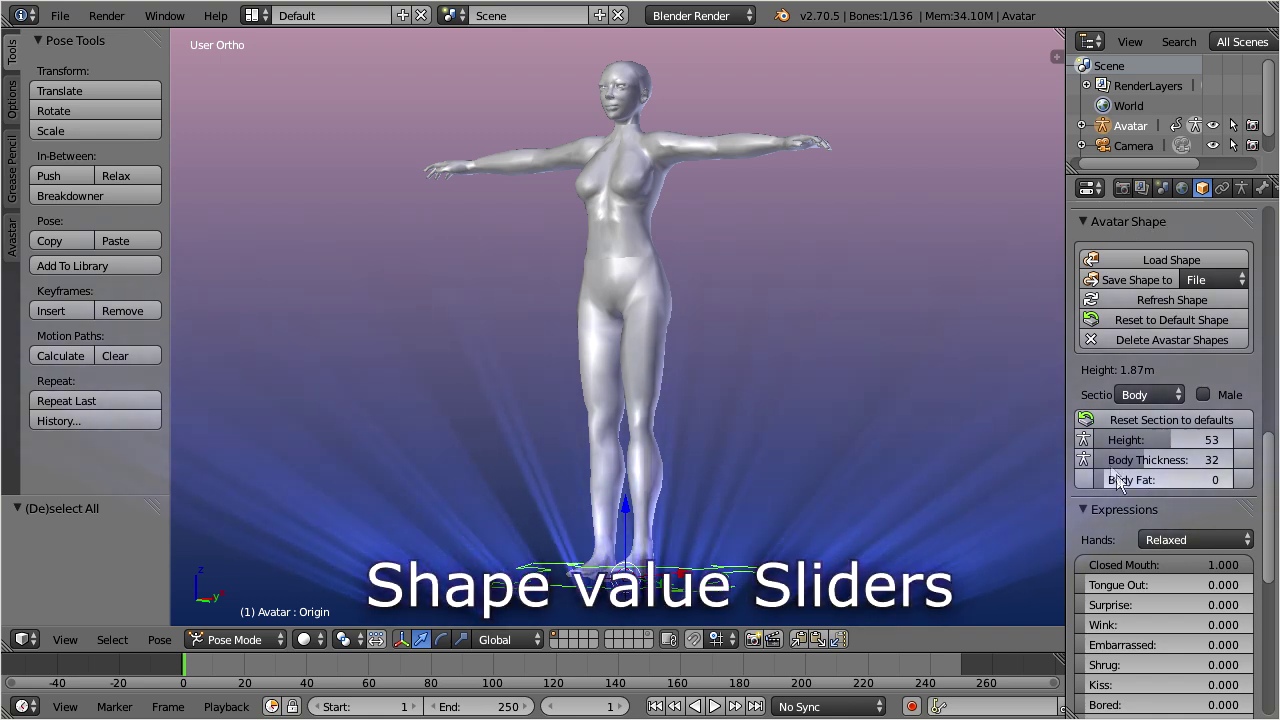
Shorten the avatar, then in the Torso section raise Torso Muscles to 70
drag(1168, 438, 1160, 484)
click(1162, 394)
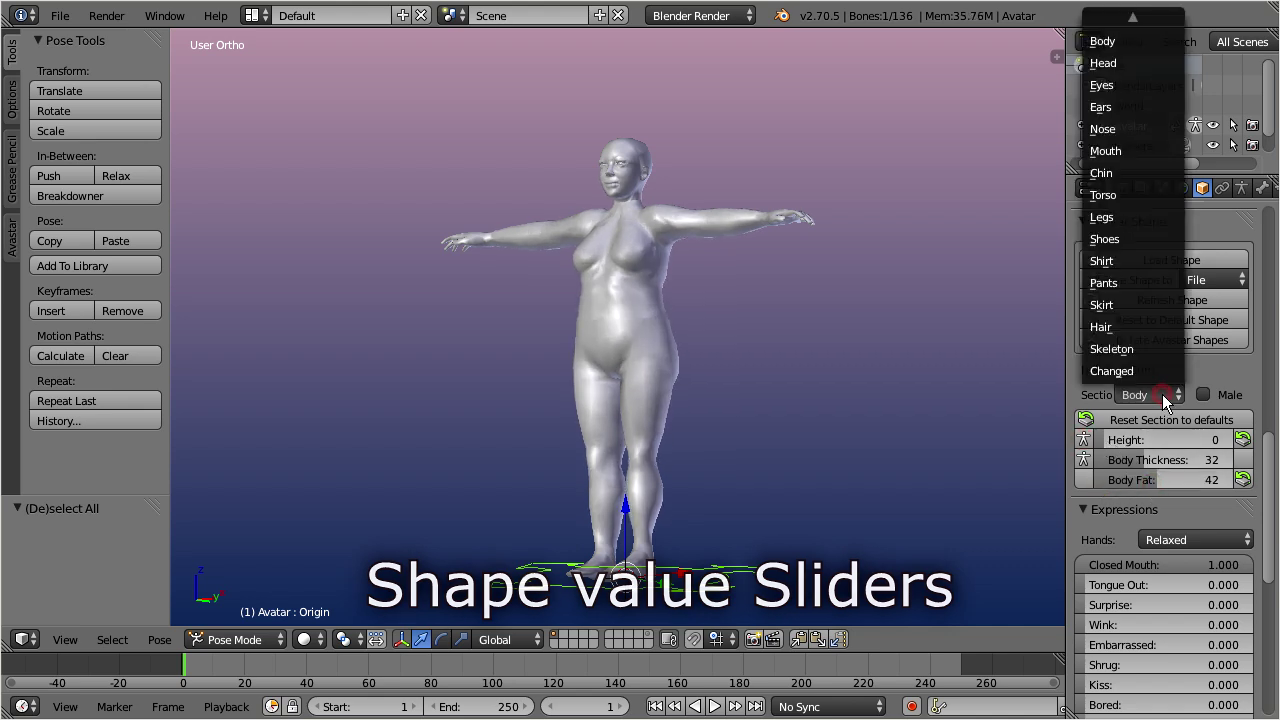
click(1146, 194)
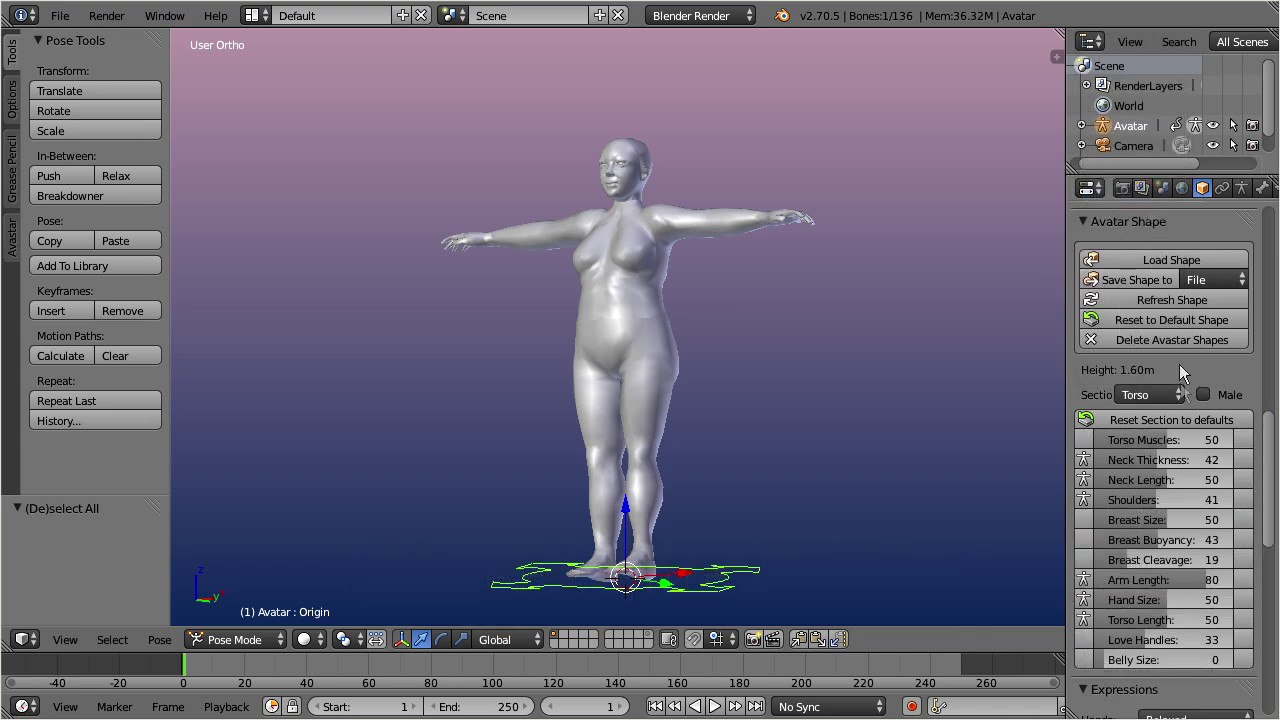
drag(1161, 438, 1168, 466)
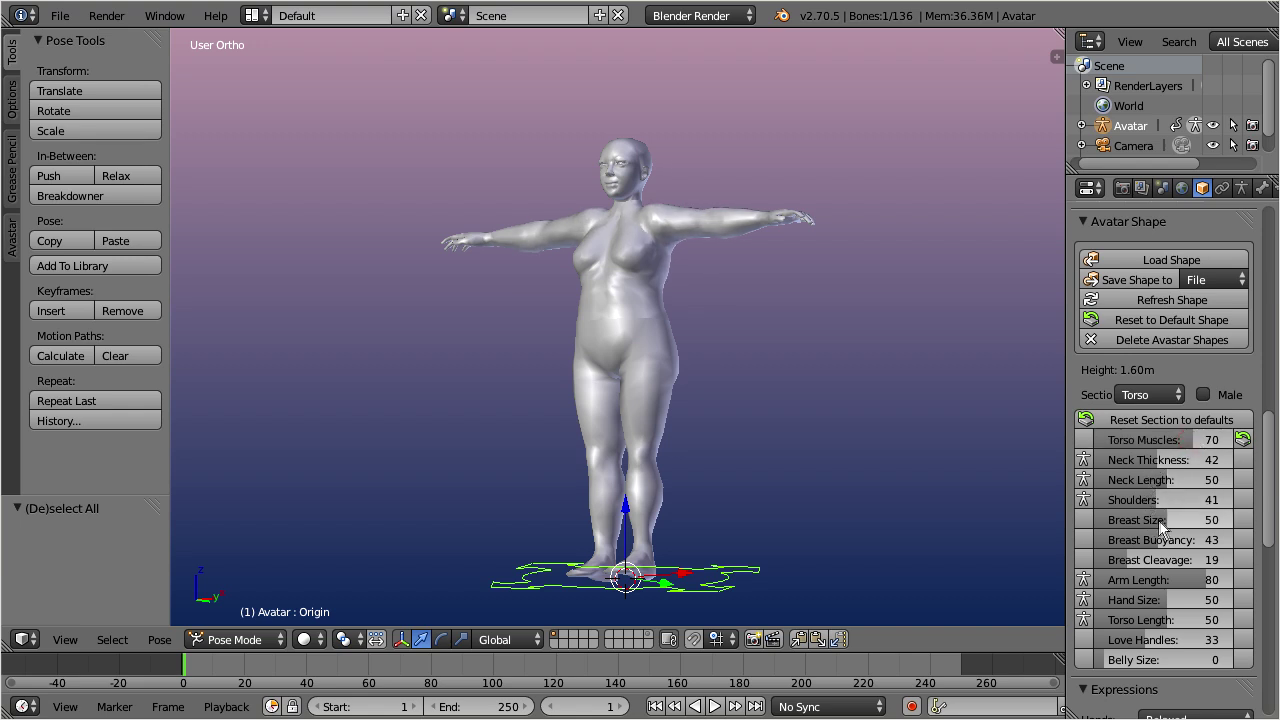
Enlarge Breast Size to 93, shorten Arm Length to 32, and toggle Male on and off
drag(1209, 517, 1217, 517)
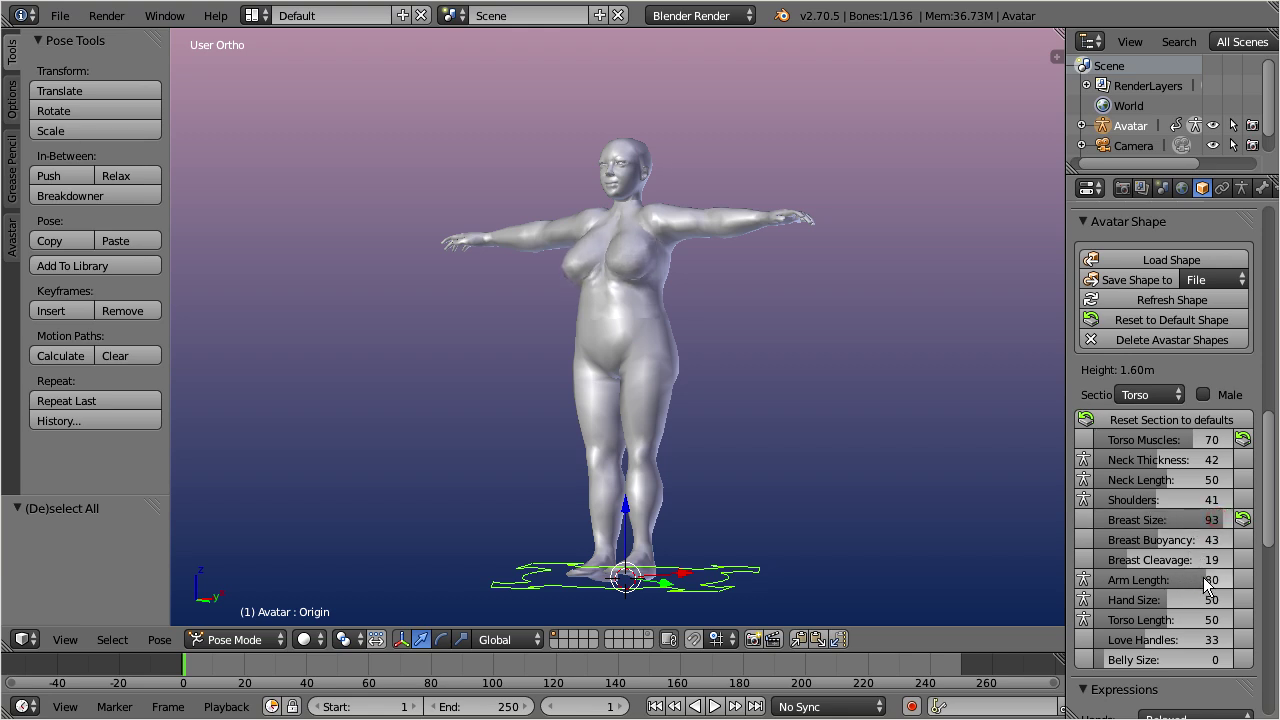
drag(1190, 588, 1188, 619)
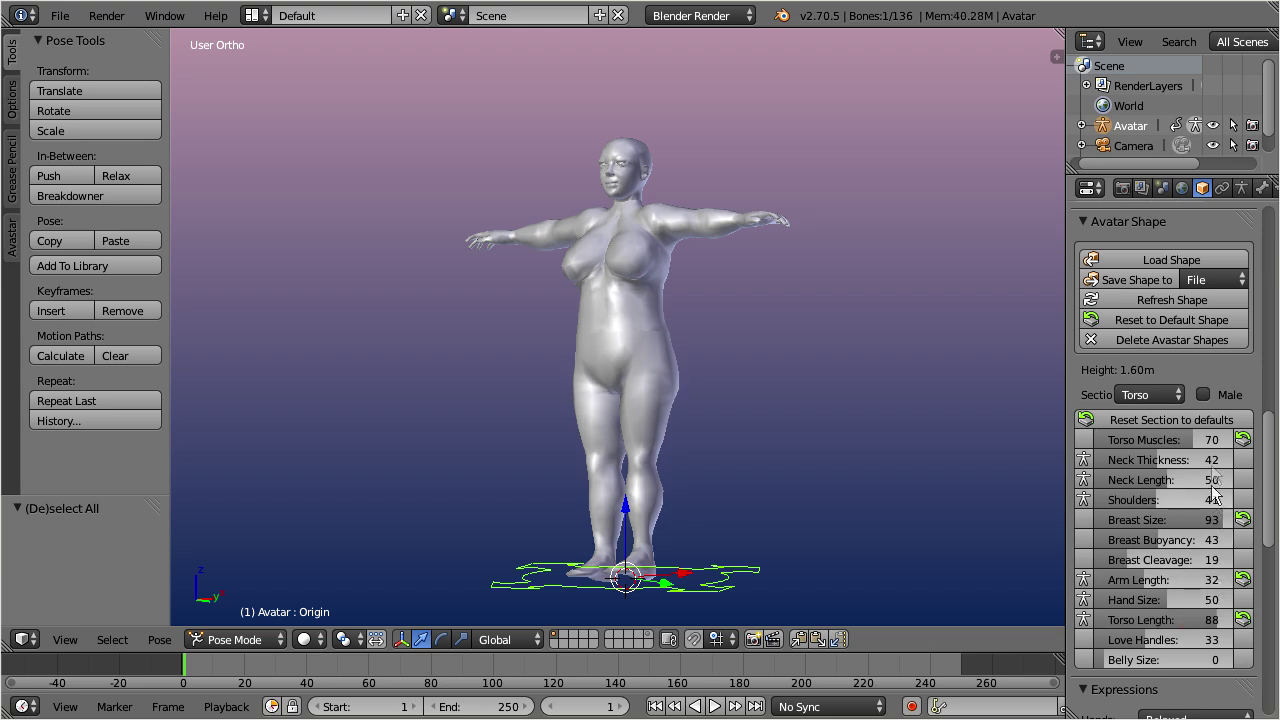
click(1203, 393)
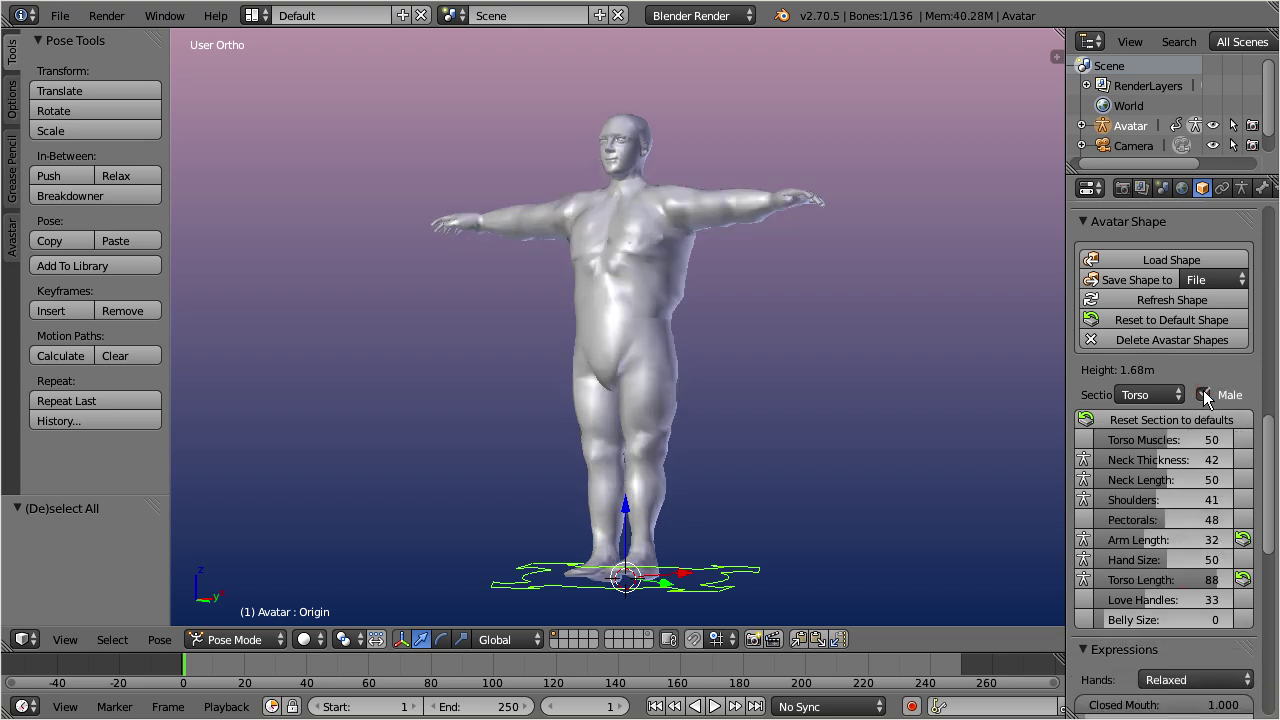
click(1203, 393)
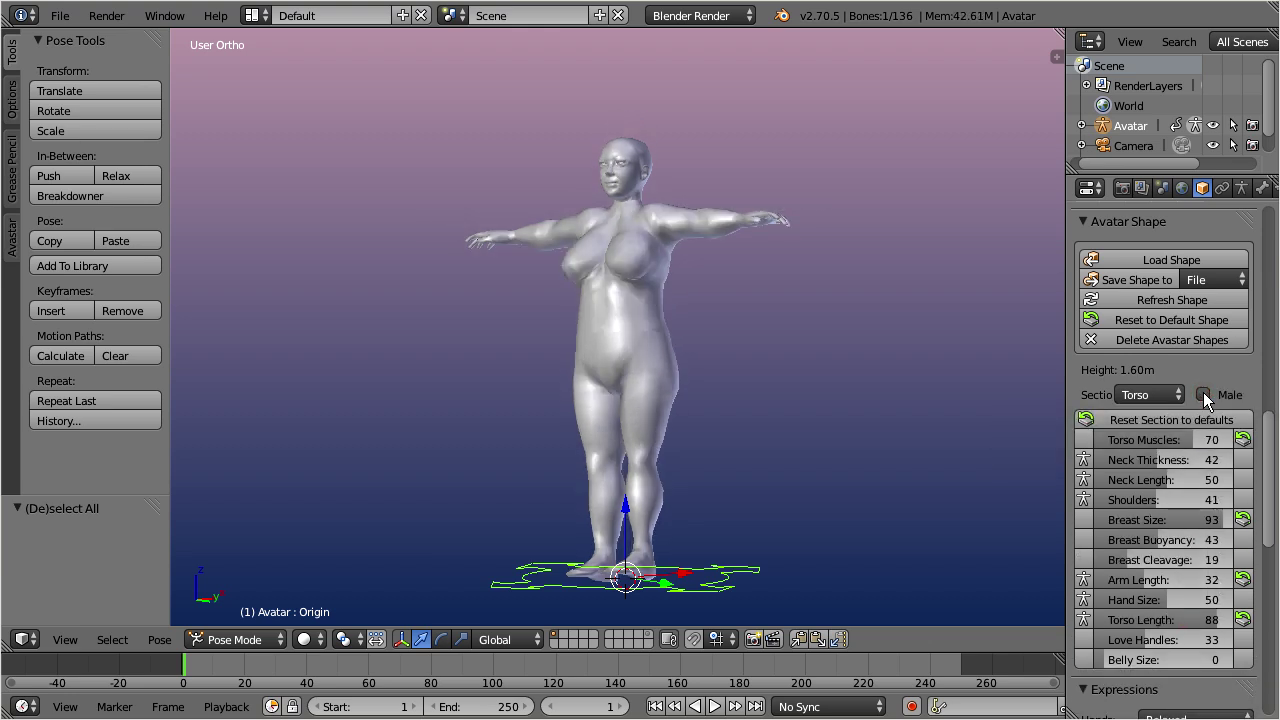
Load gnome.xml from the recent gnome folder via Load Shape and orbit to a front view
click(1112, 260)
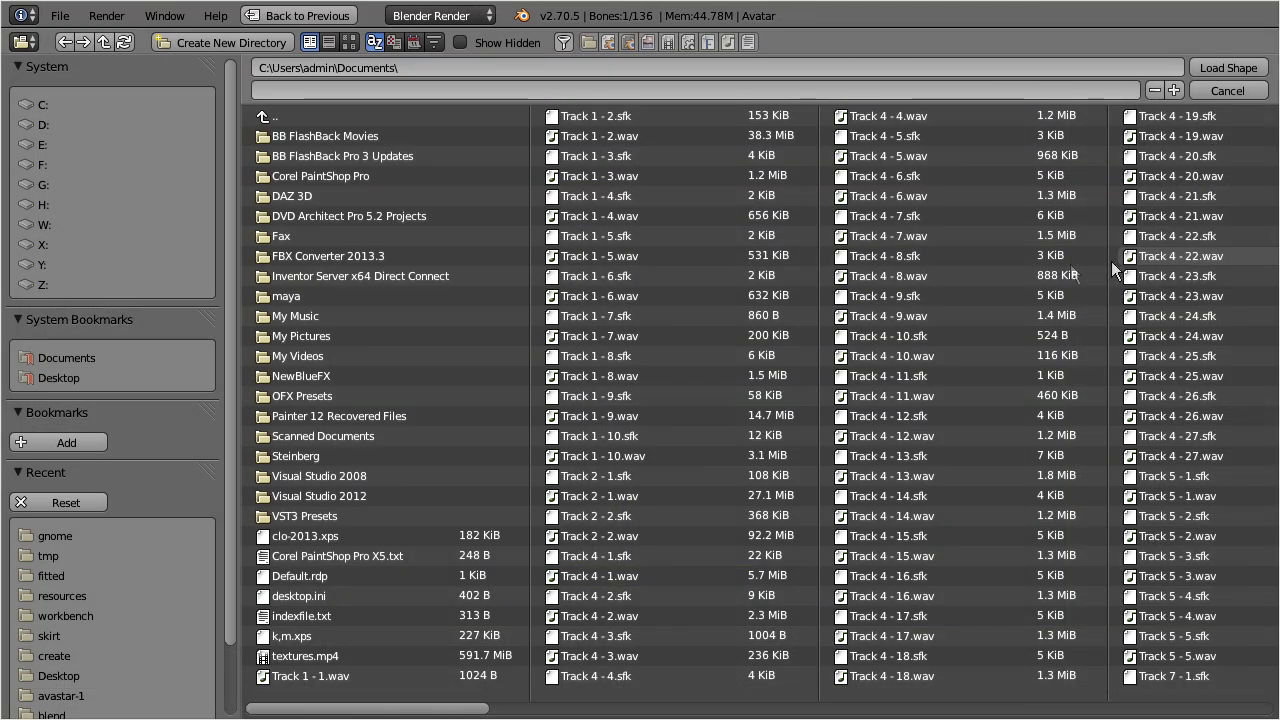
click(49, 540)
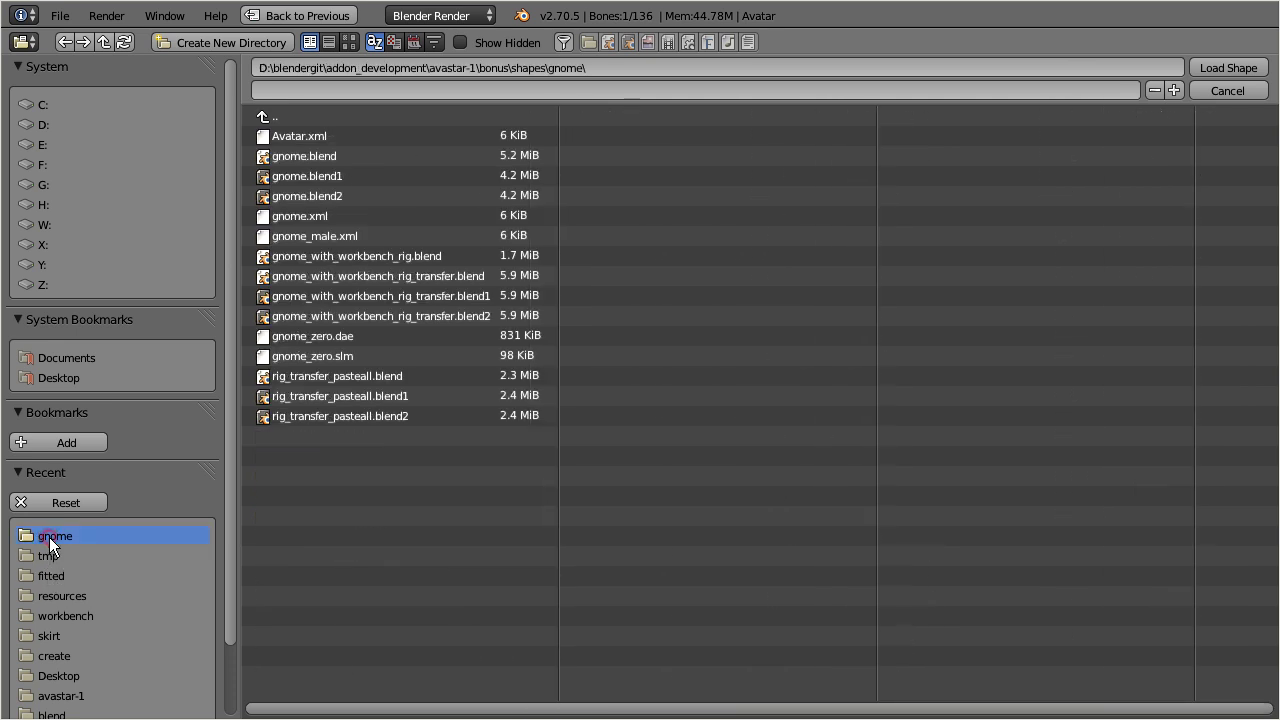
click(295, 218)
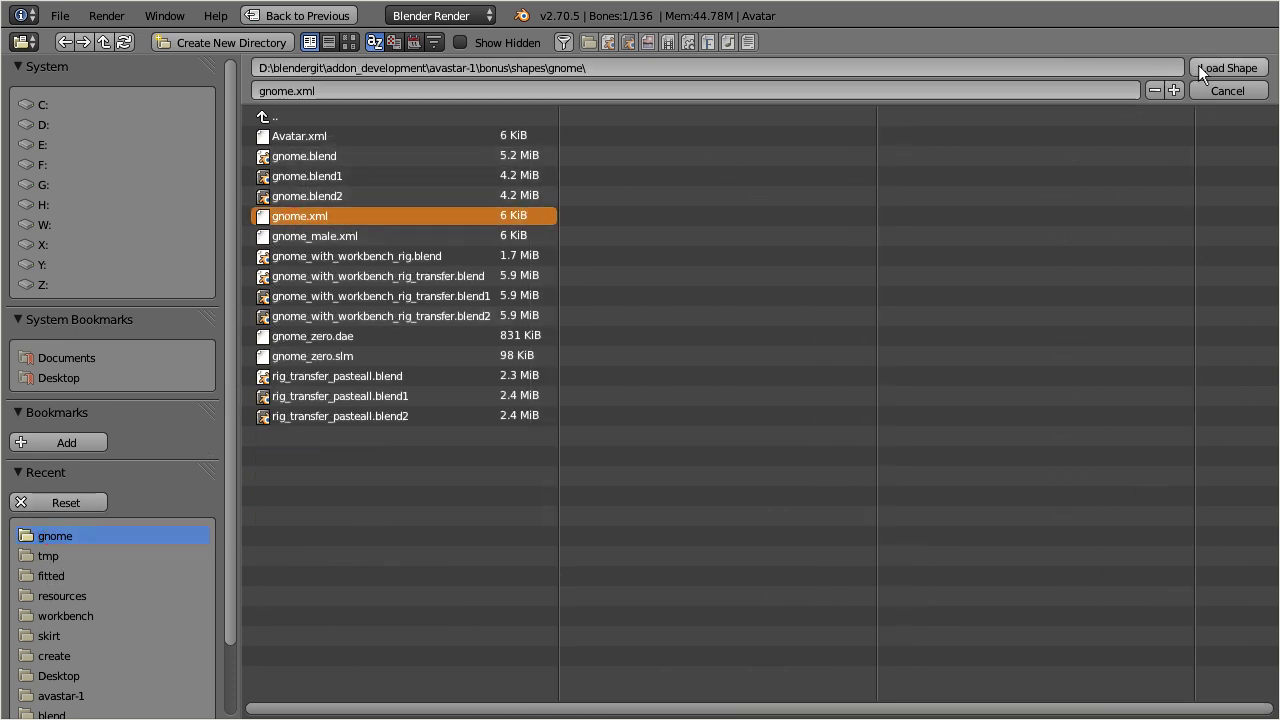
click(1199, 67)
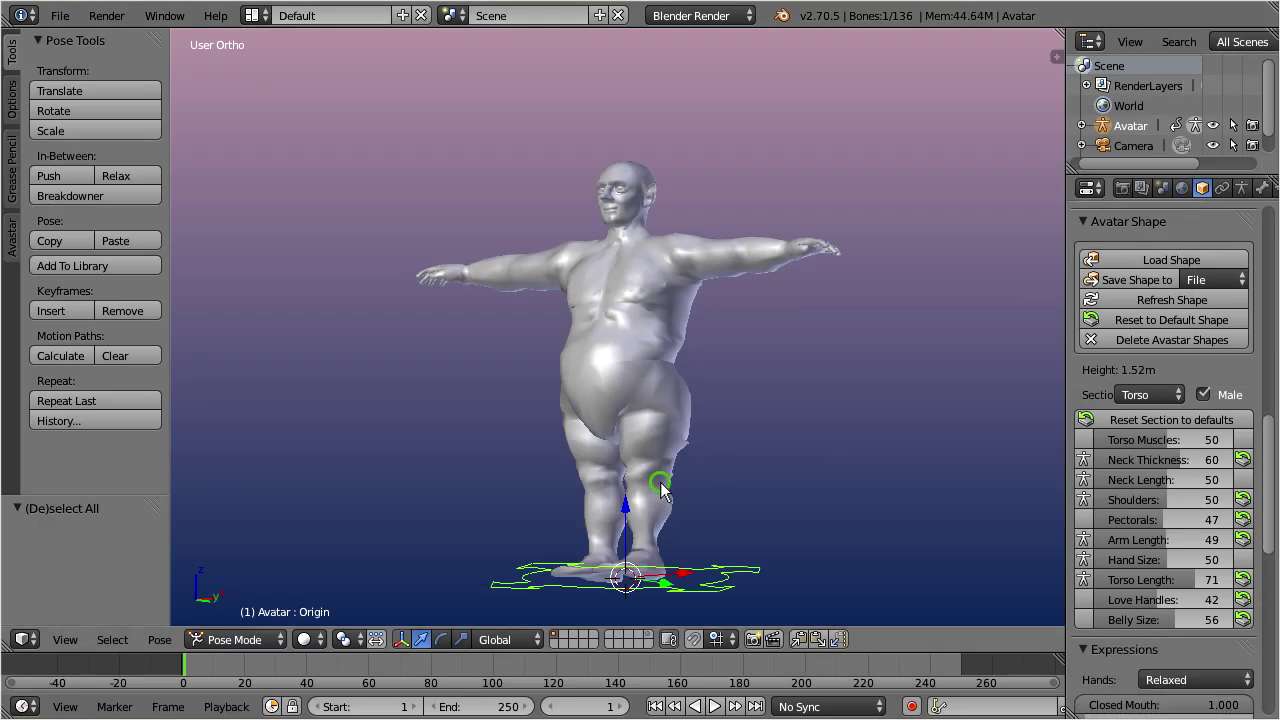
middle_drag(662, 488, 987, 513)
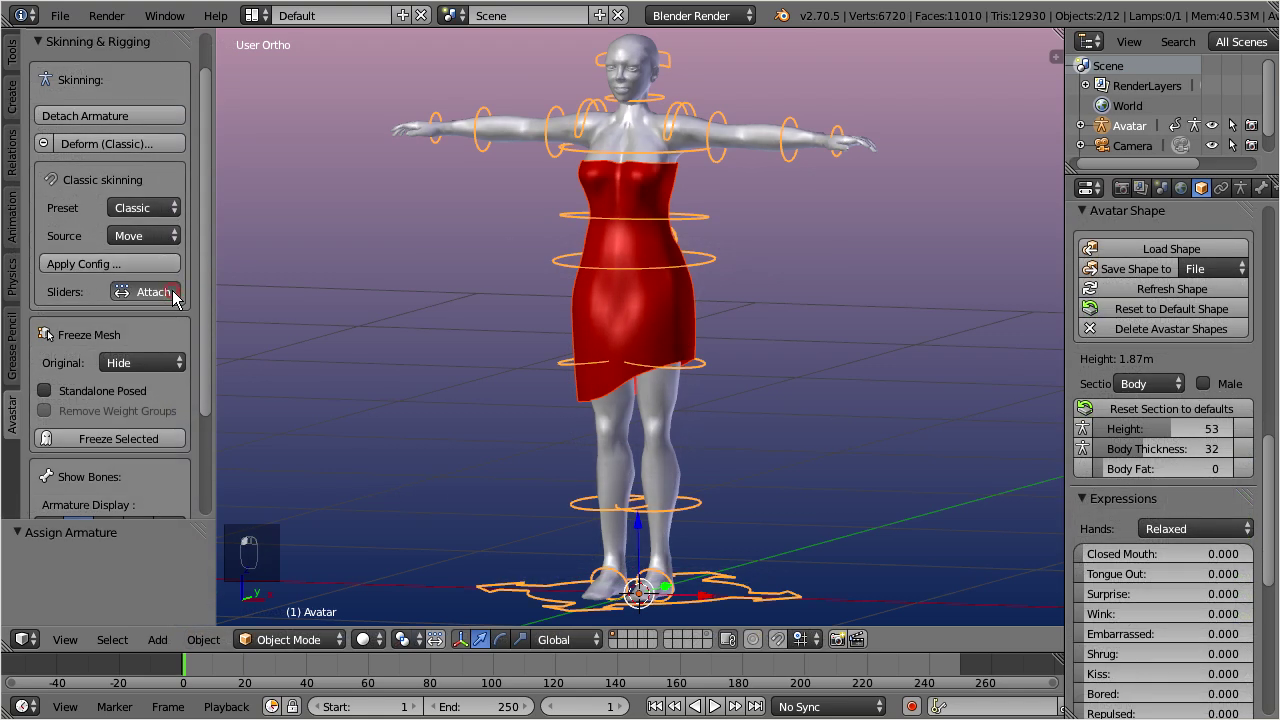
Attach the red dress with Sliders: Attach, then test Body Thickness and Height changes and orbit to the back
click(153, 292)
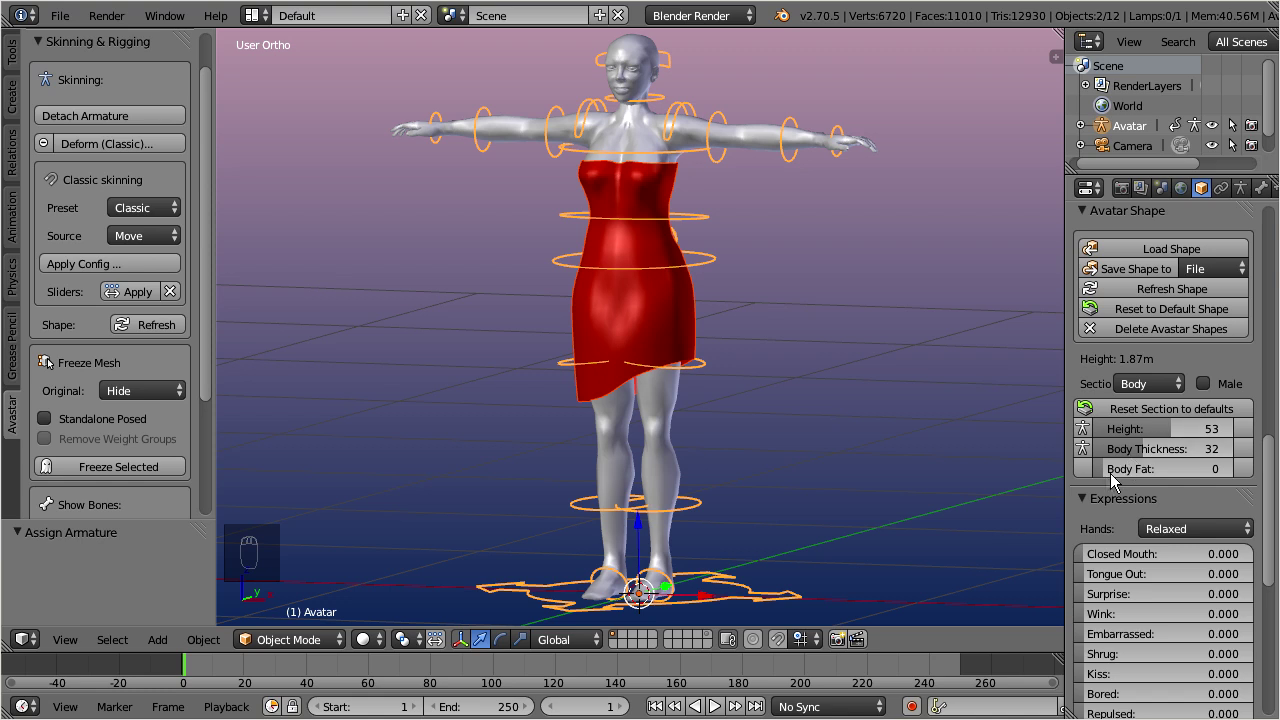
drag(1133, 455, 1217, 453)
key(ctrl+z)
click(1131, 429)
drag(1143, 436, 1060, 444)
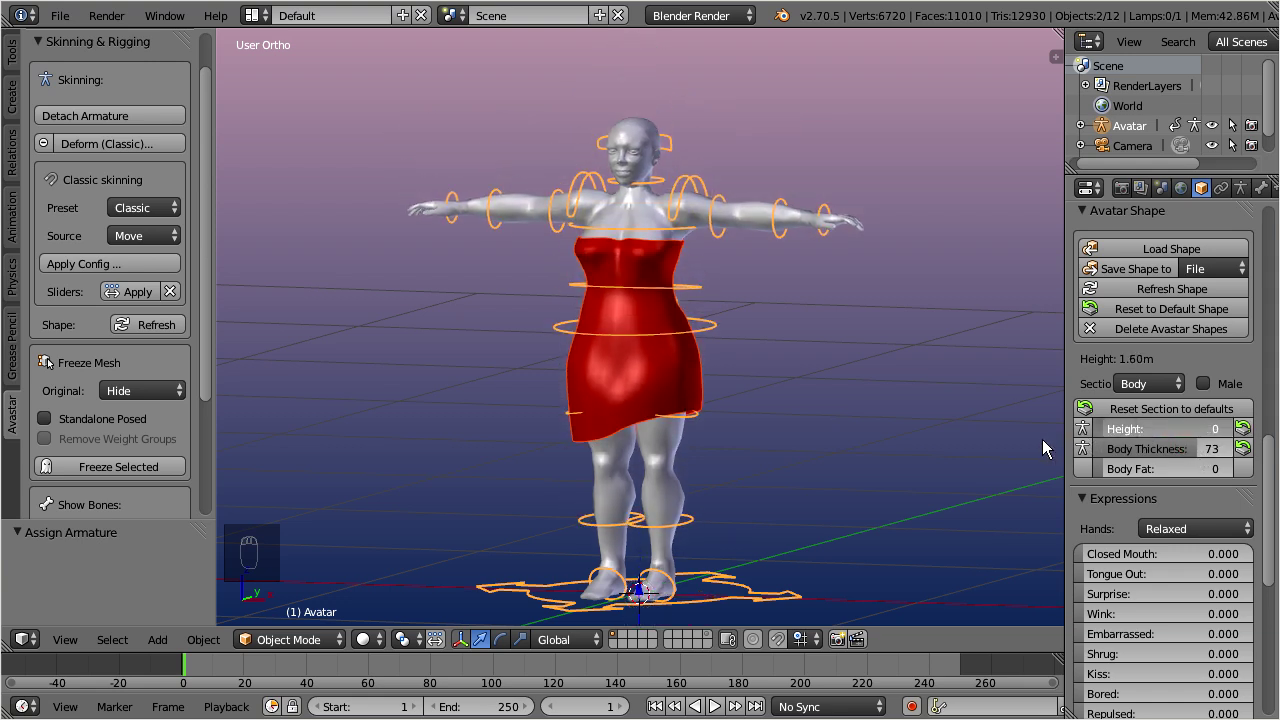
drag(1195, 457, 1122, 454)
middle_drag(706, 402, 210, 282)
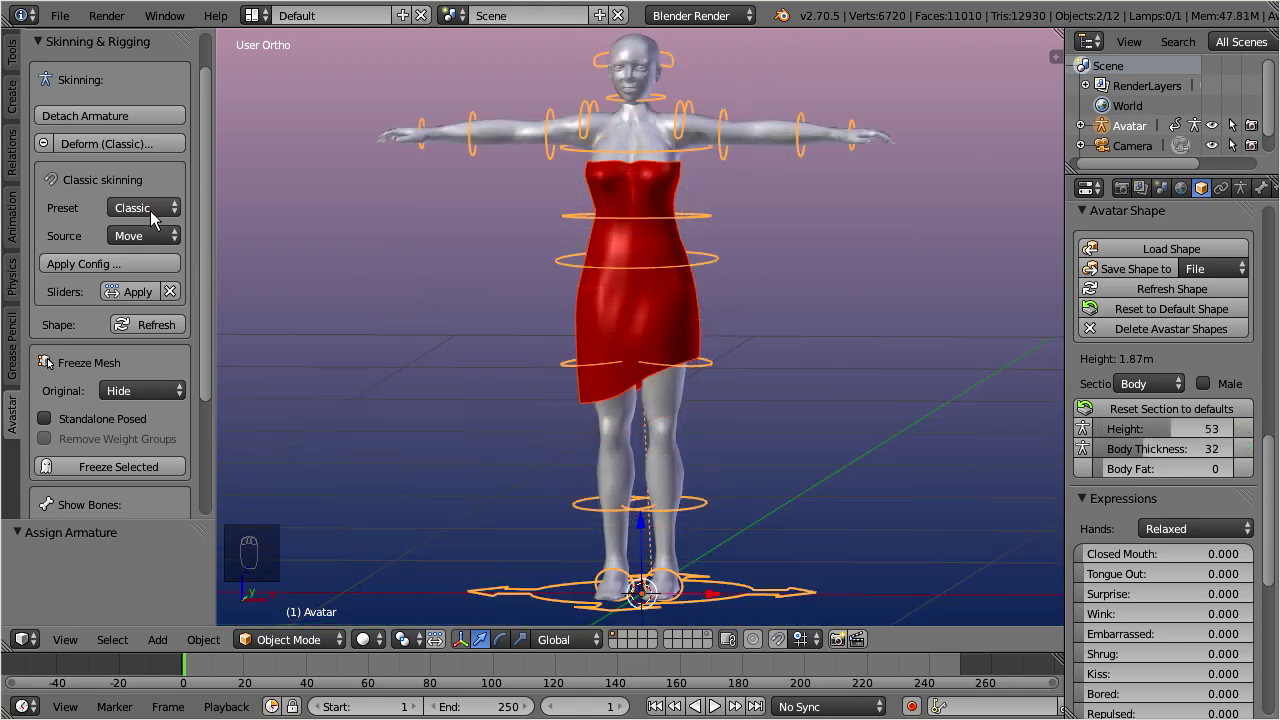
Change the dress's deform type from Classic to Fitted and apply the configuration
click(140, 207)
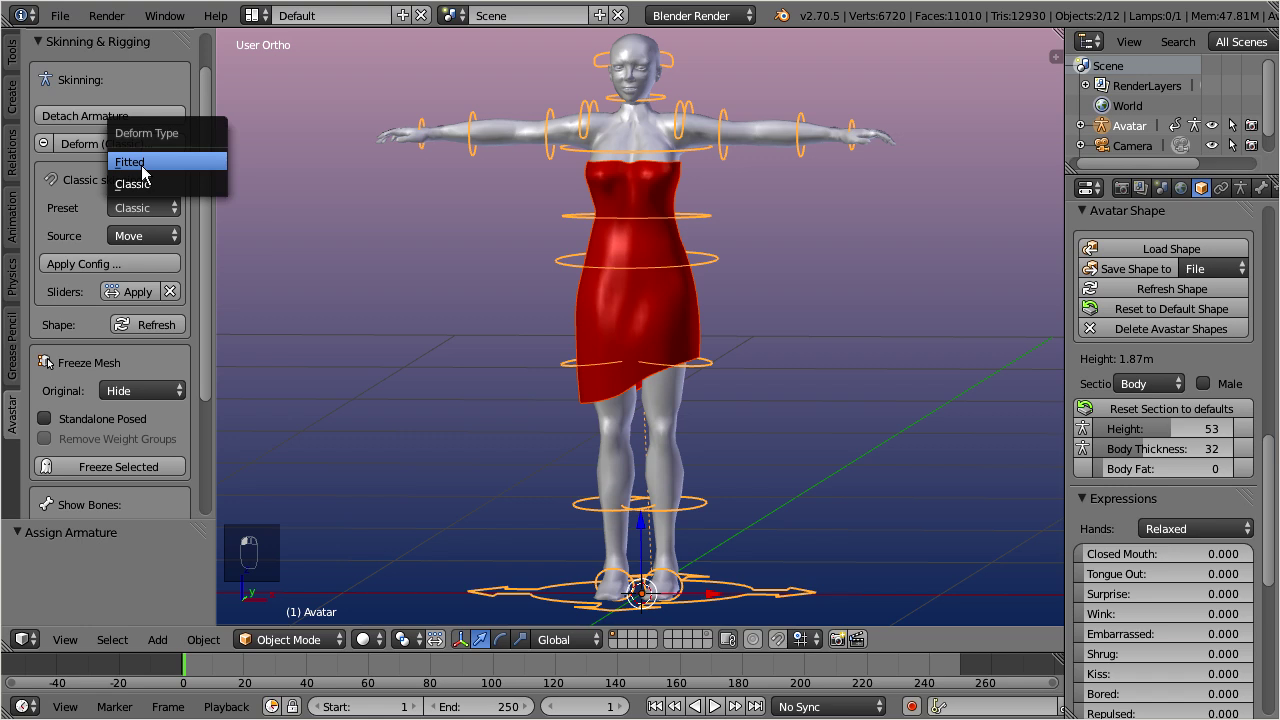
click(142, 164)
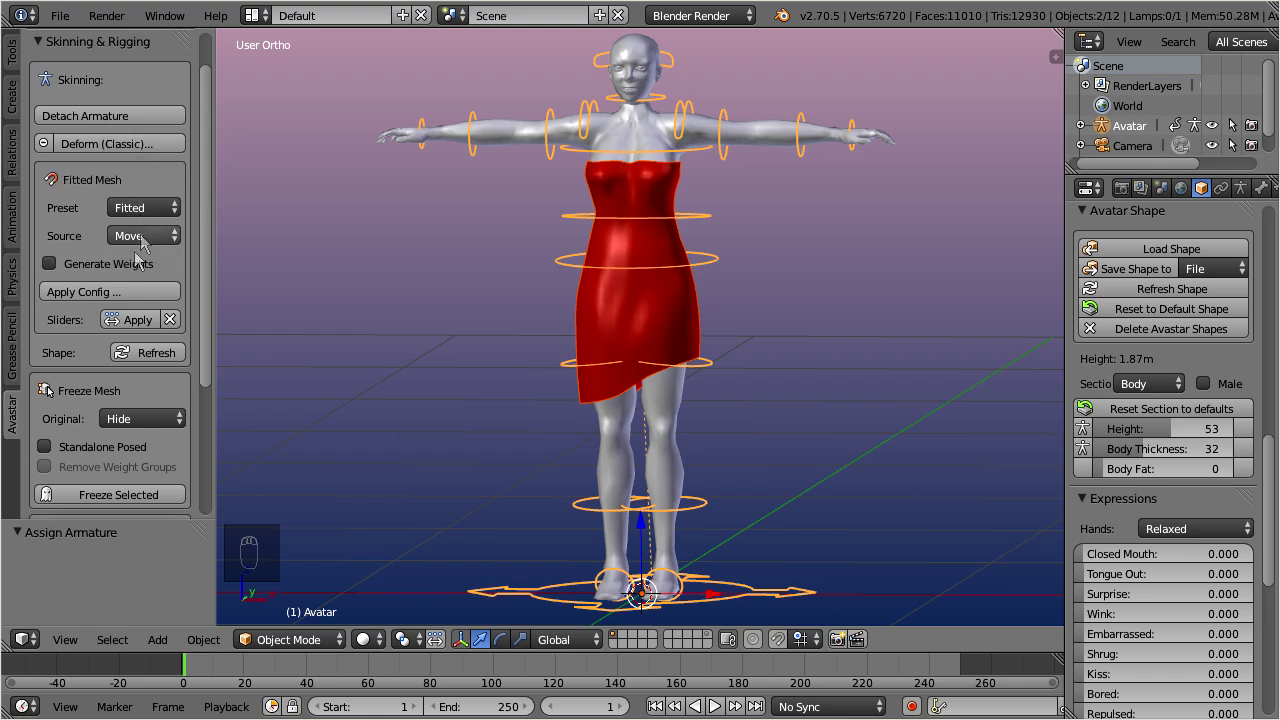
click(127, 292)
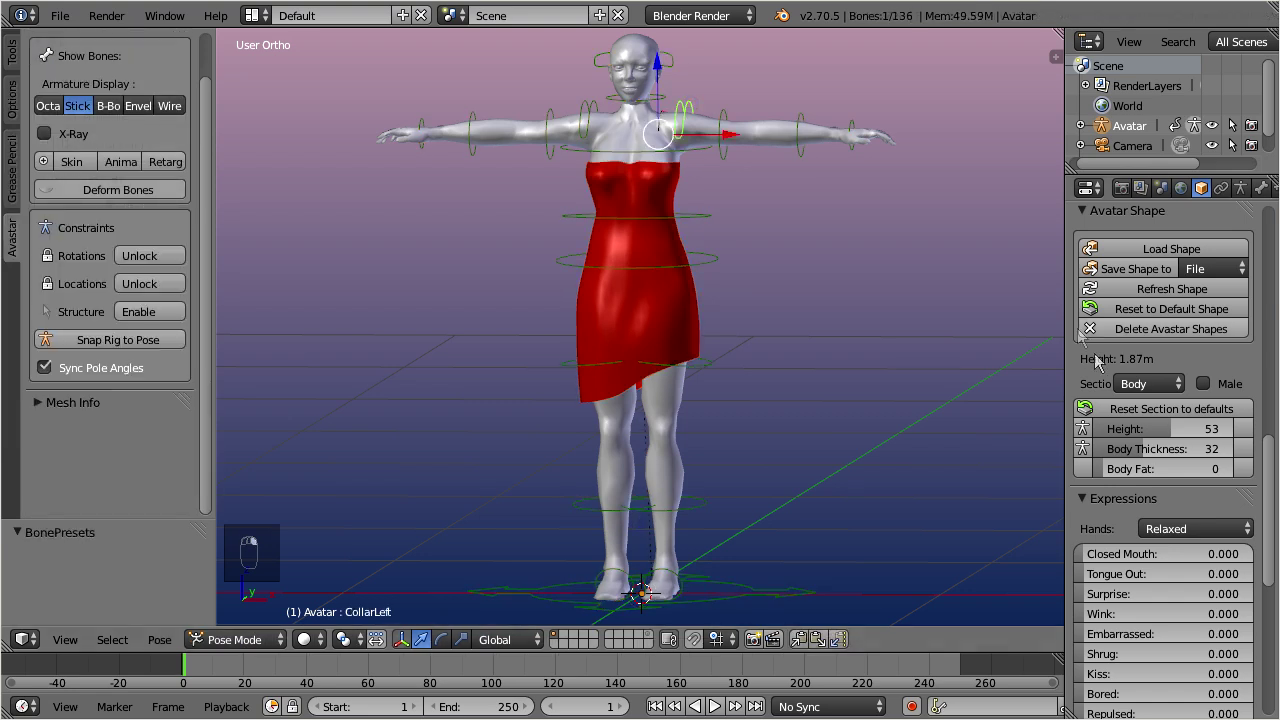
Adjust Body Fat, Height and Body Thickness sliders to reshape the avatar and its dress
mouse_move(1104, 470)
mouse_down()
mouse_move(1205, 471)
mouse_move(1126, 470)
mouse_up()
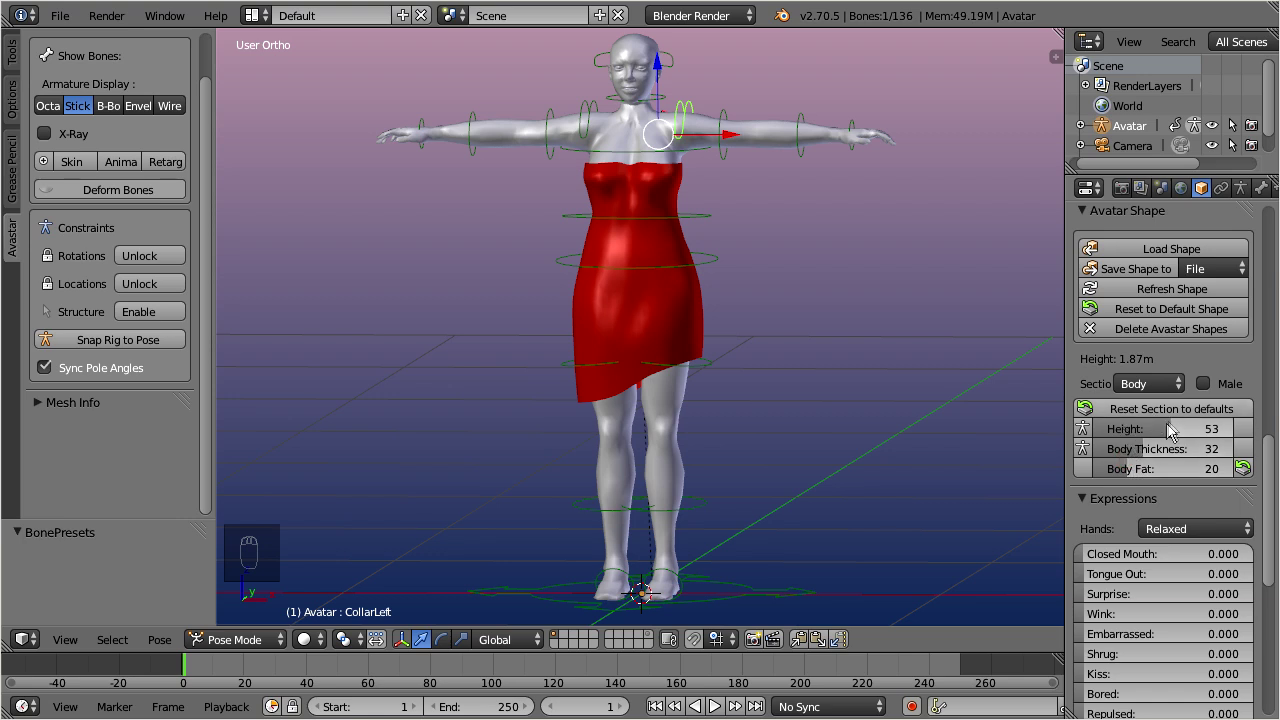
drag(1165, 426, 1048, 444)
drag(1142, 450, 1168, 444)
In the Torso section, enlarge Belly Size and set Breast Size to 92, viewing from the side
click(1145, 384)
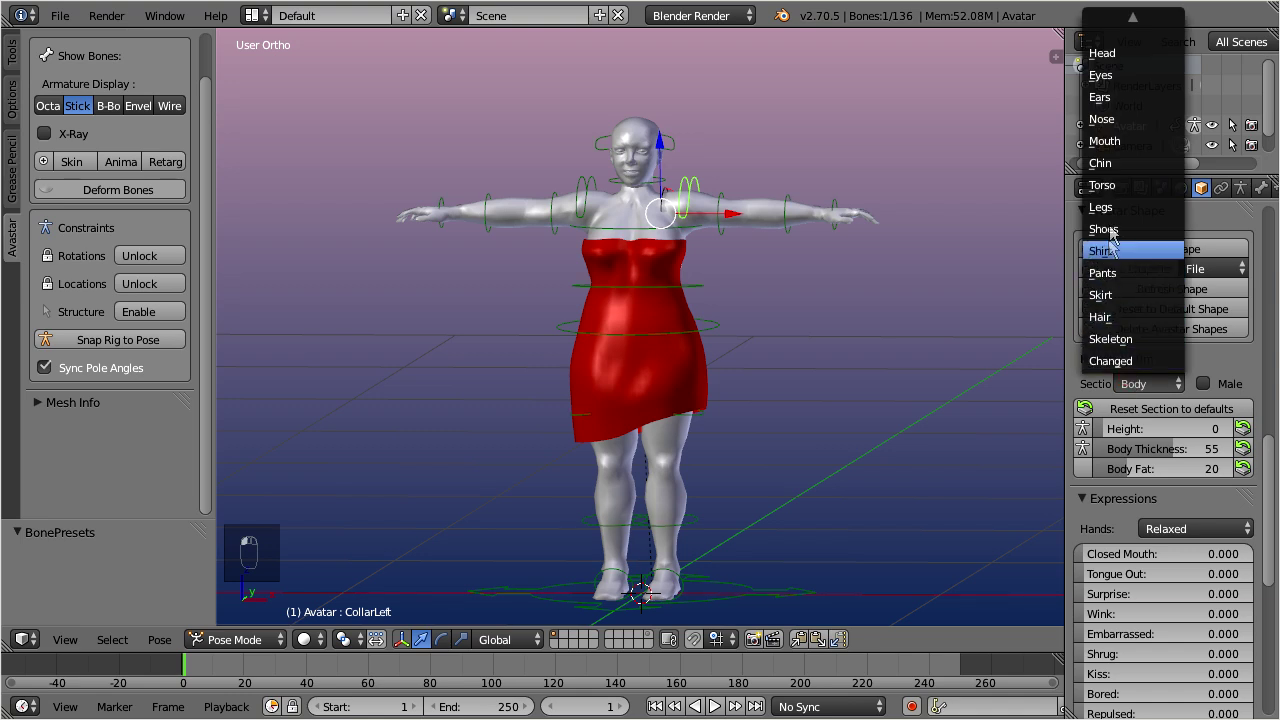
click(1110, 185)
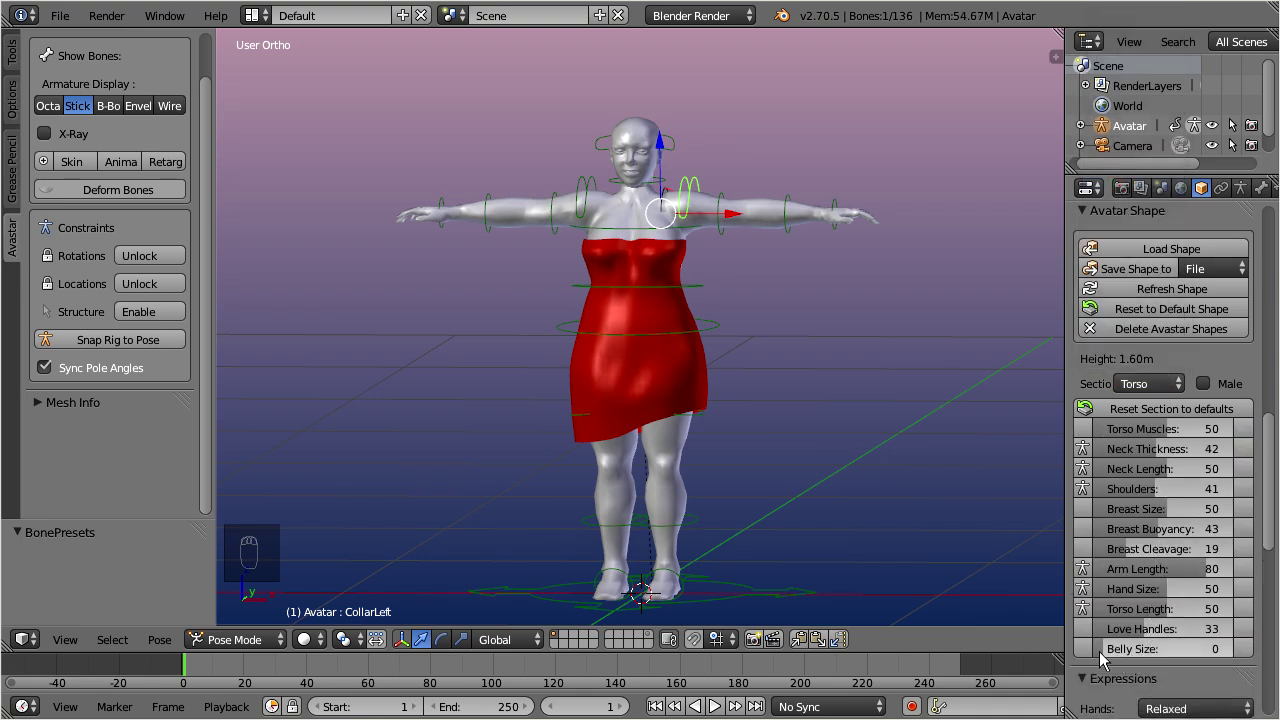
drag(1099, 651, 1160, 653)
middle_drag(706, 366, 900, 340)
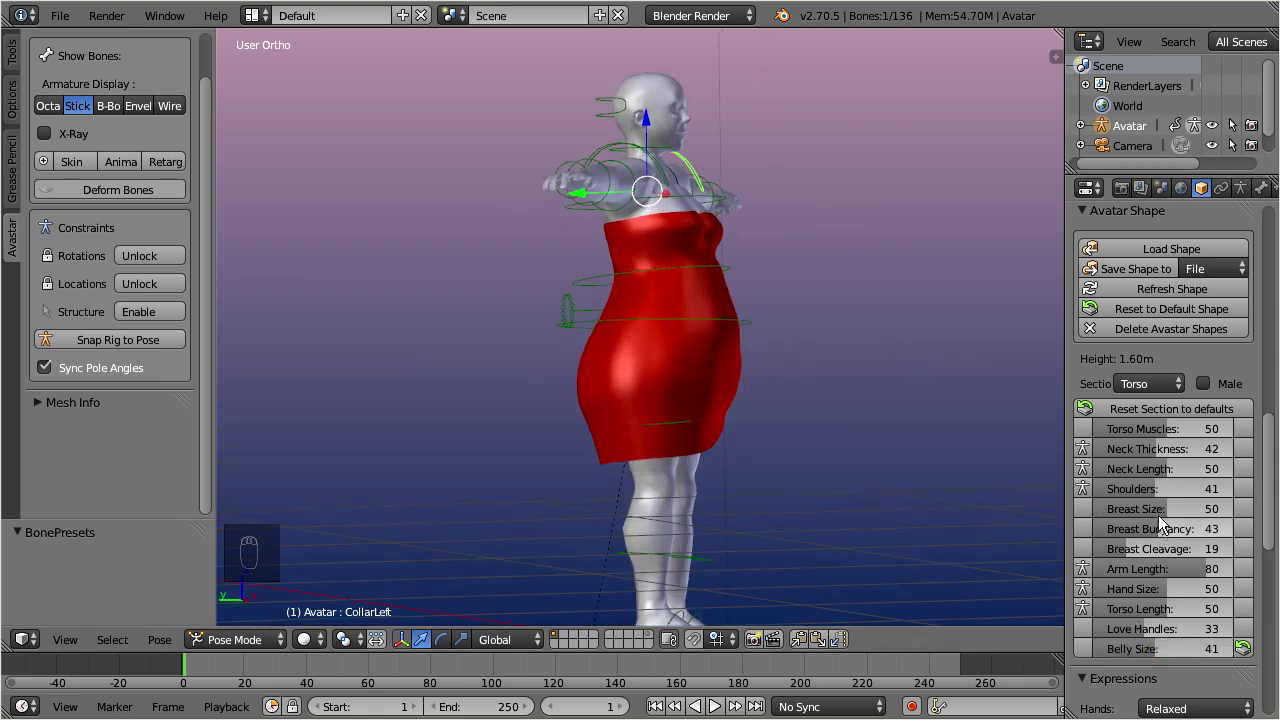
drag(1163, 508, 1232, 520)
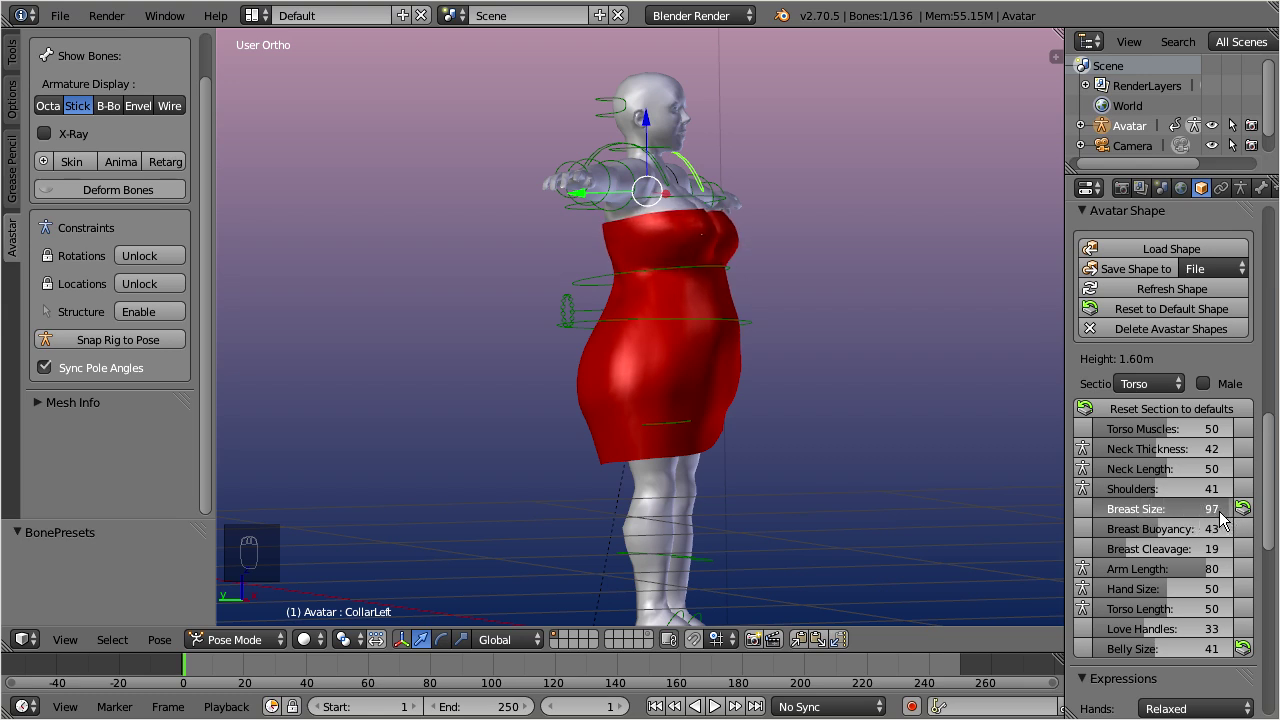
drag(1218, 511, 1223, 508)
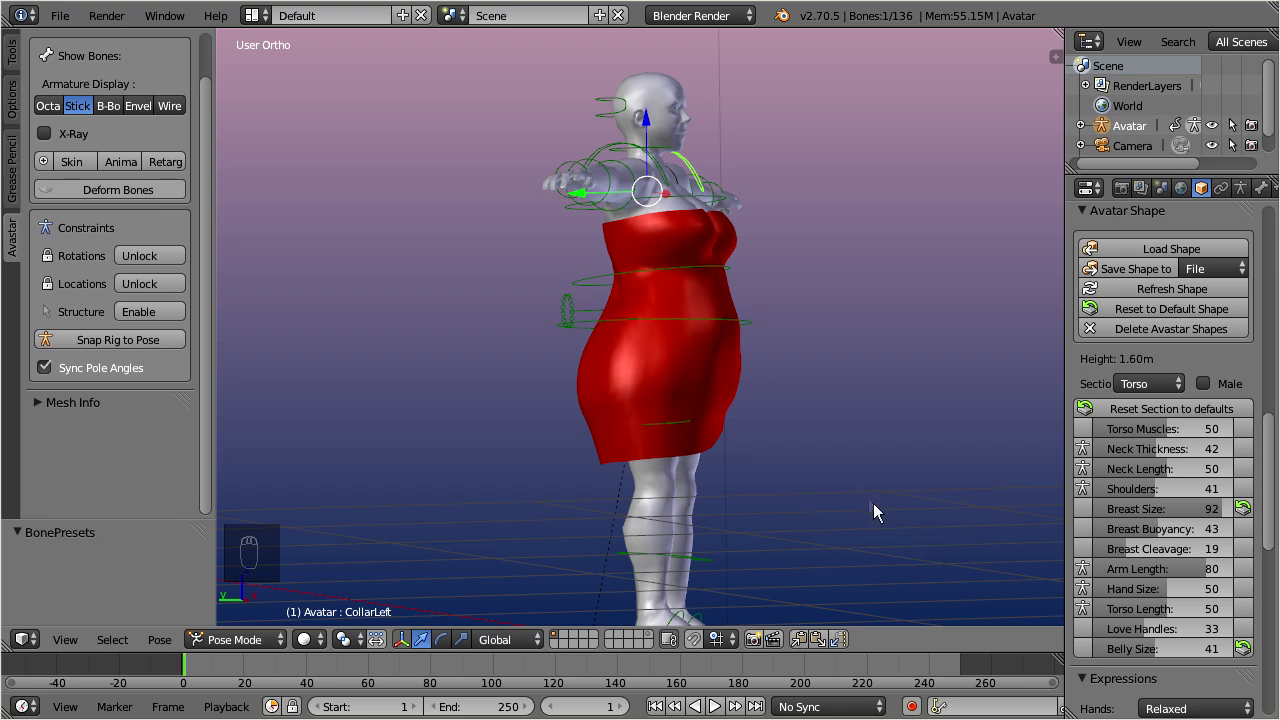